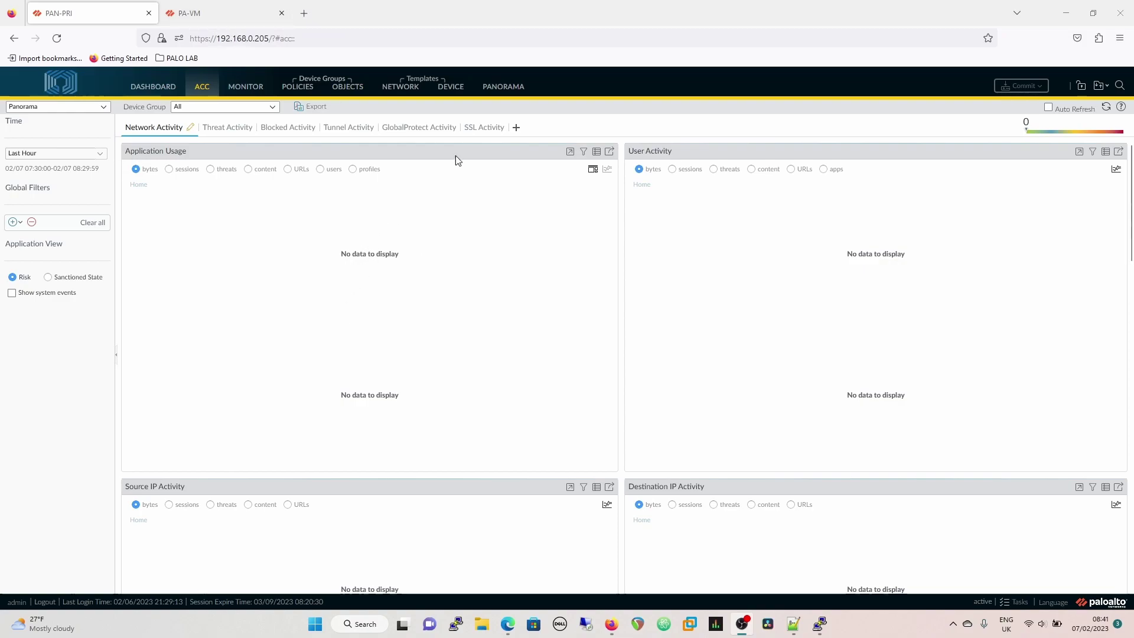
Step: Show the zone protection profiles of the ZonesAndProtection template in Panorama's network settings
click(401, 90)
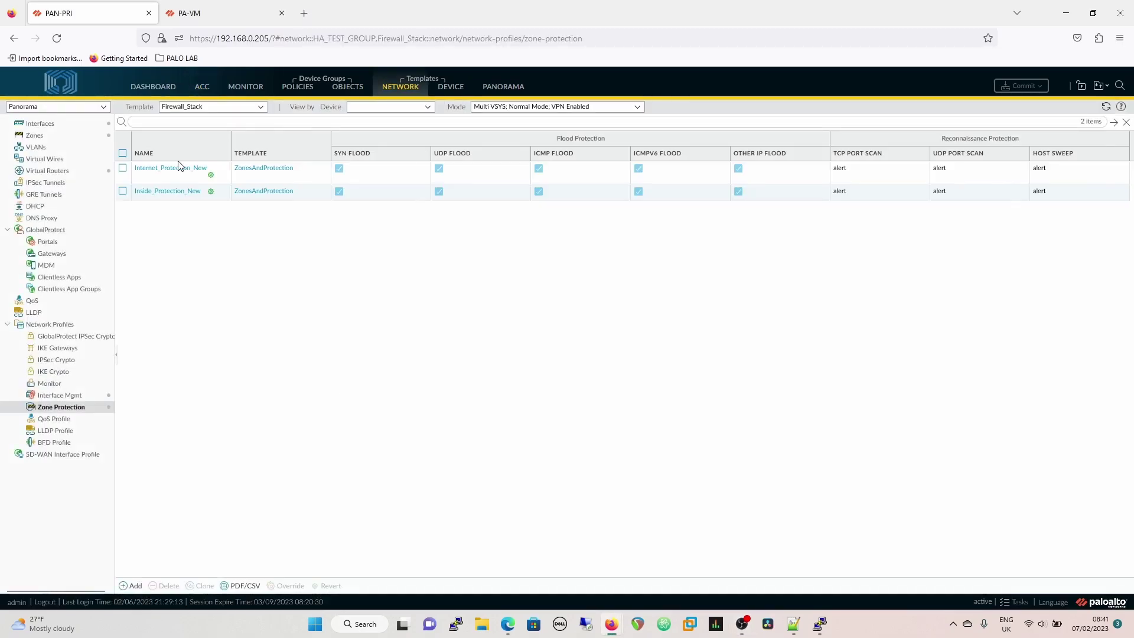
click(262, 107)
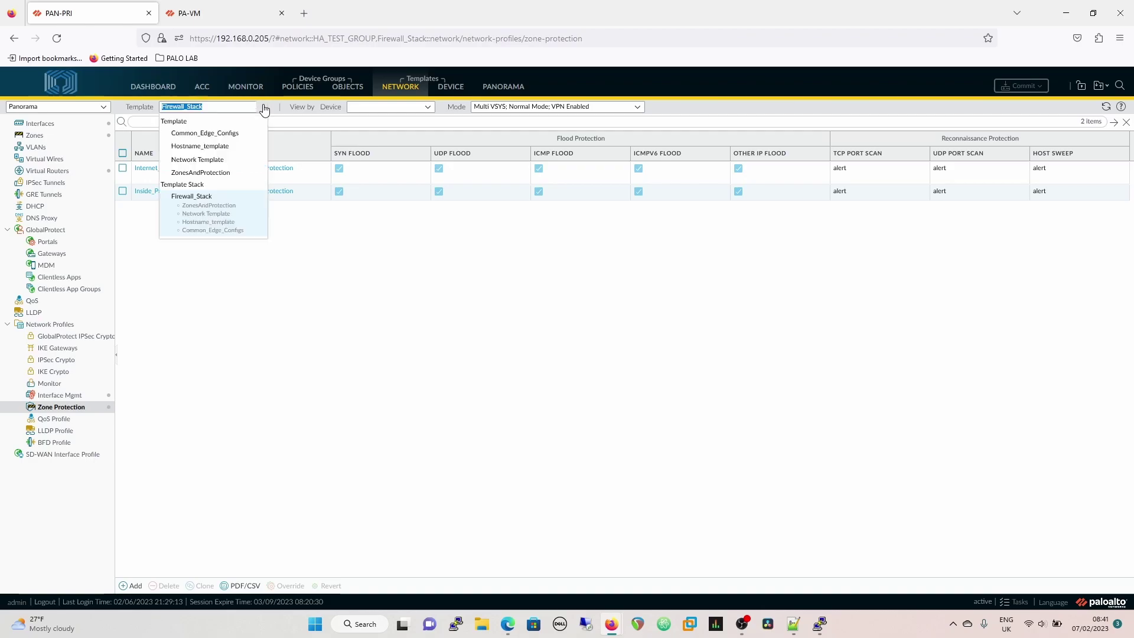
click(206, 173)
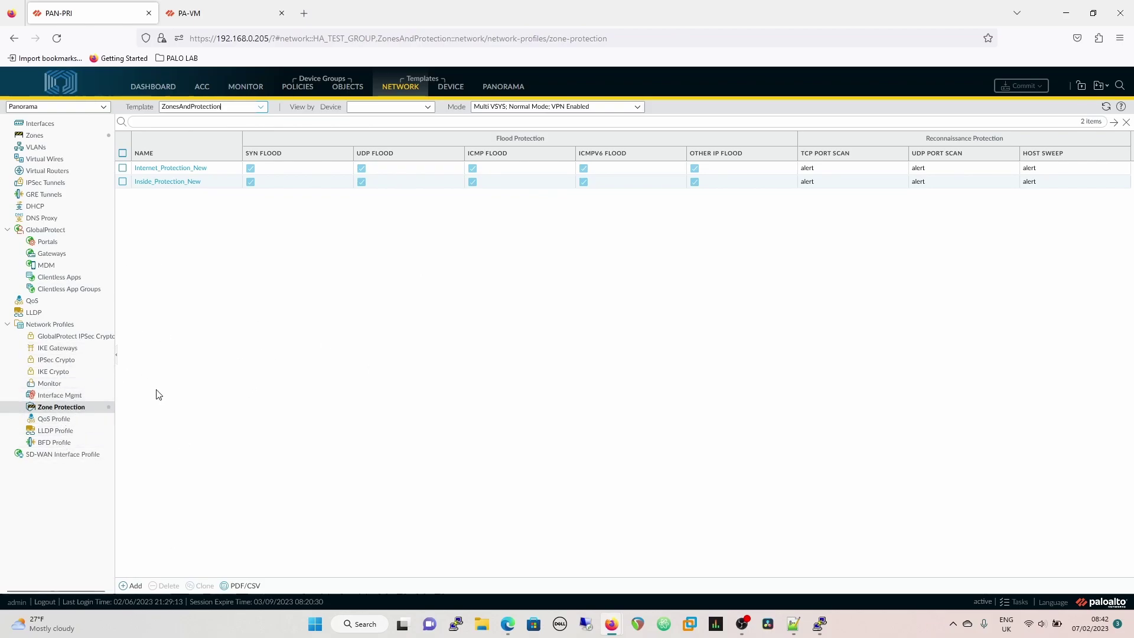
Step: Look up the Zone Protection page on the PA-VM firewall and return to the Panorama page
click(210, 21)
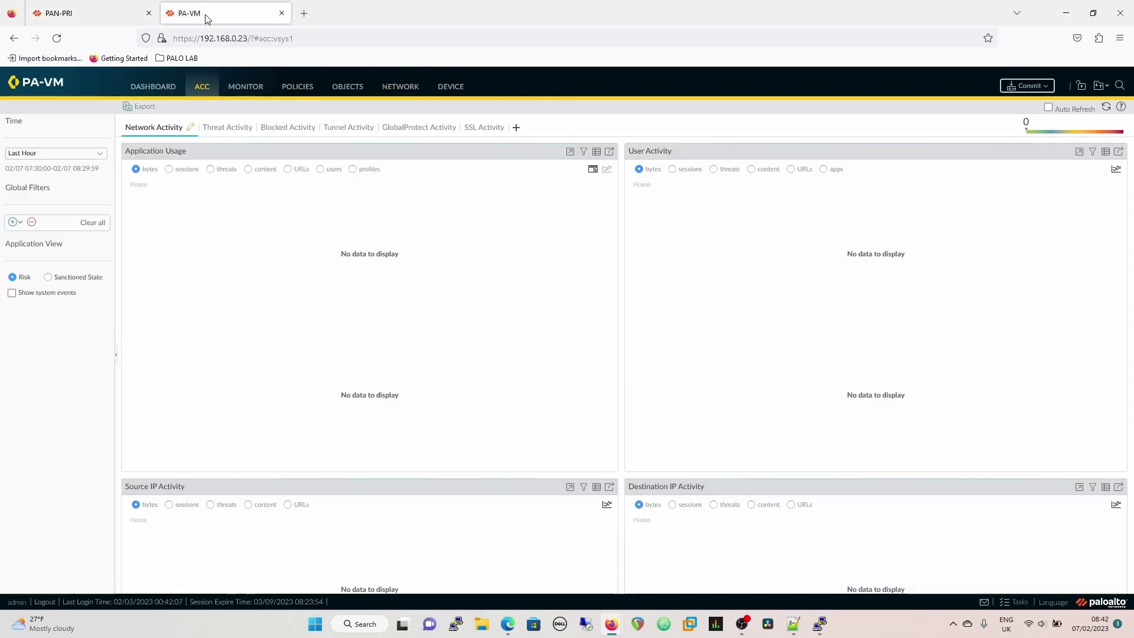
click(395, 88)
click(66, 409)
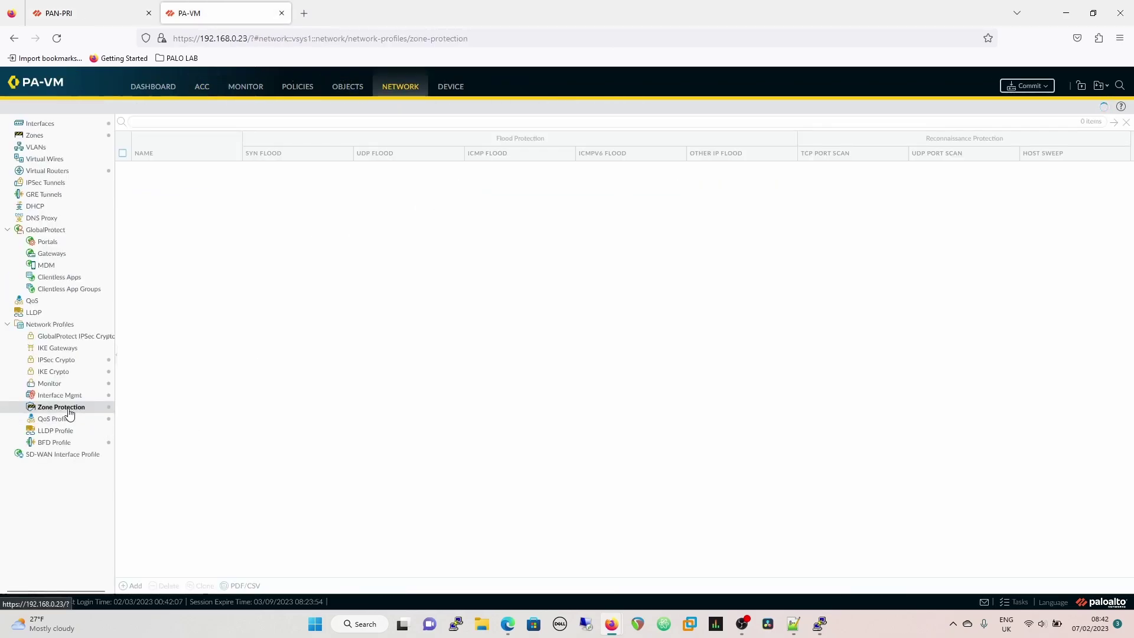
click(82, 13)
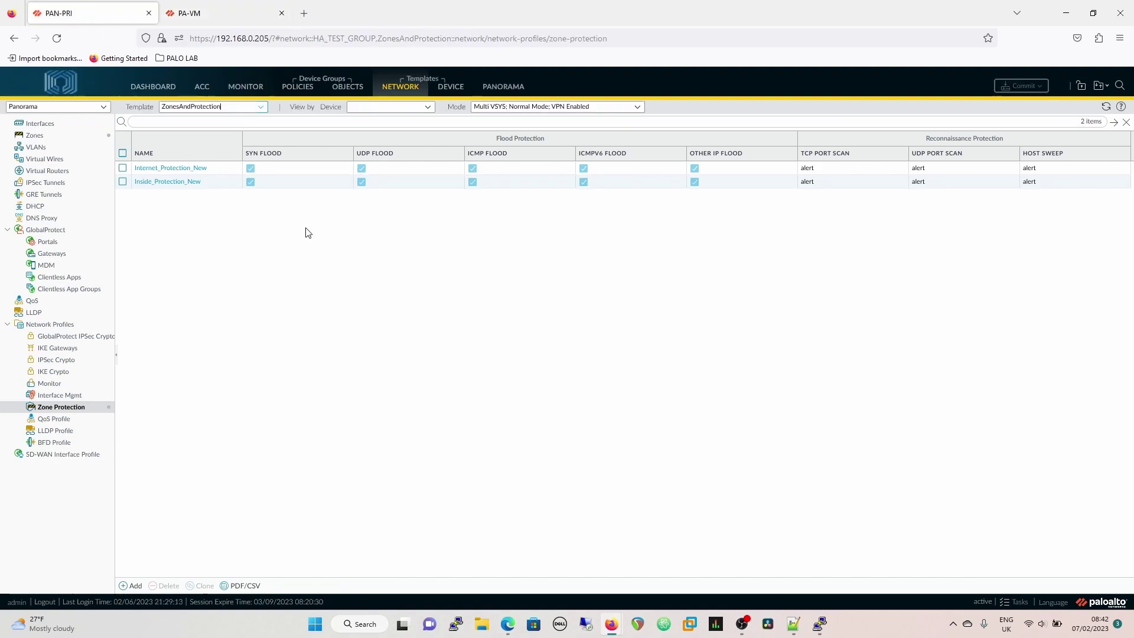
Step: Start a new zone protection profile with SYN and UDP flood protection enabled and SYN Cookies as the SYN action
click(131, 585)
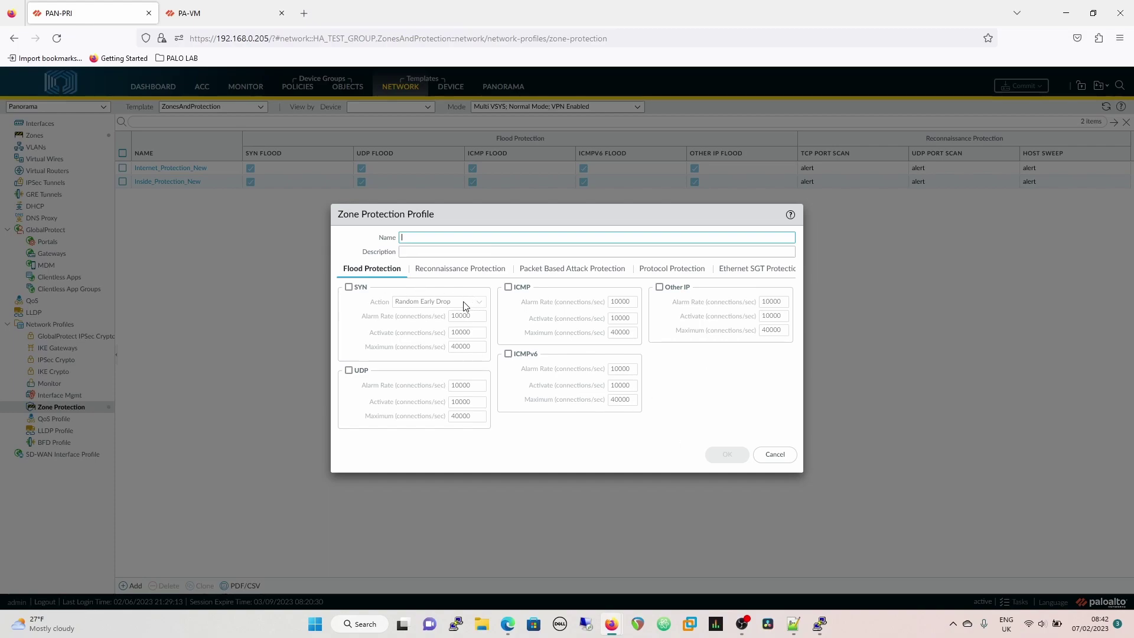
click(348, 287)
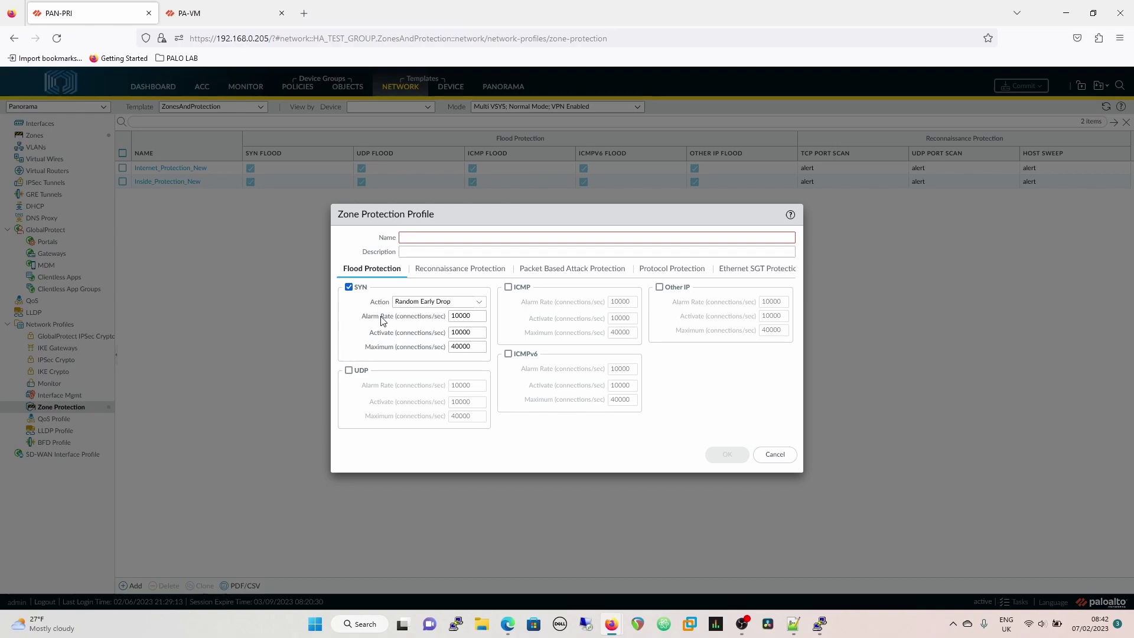
click(478, 303)
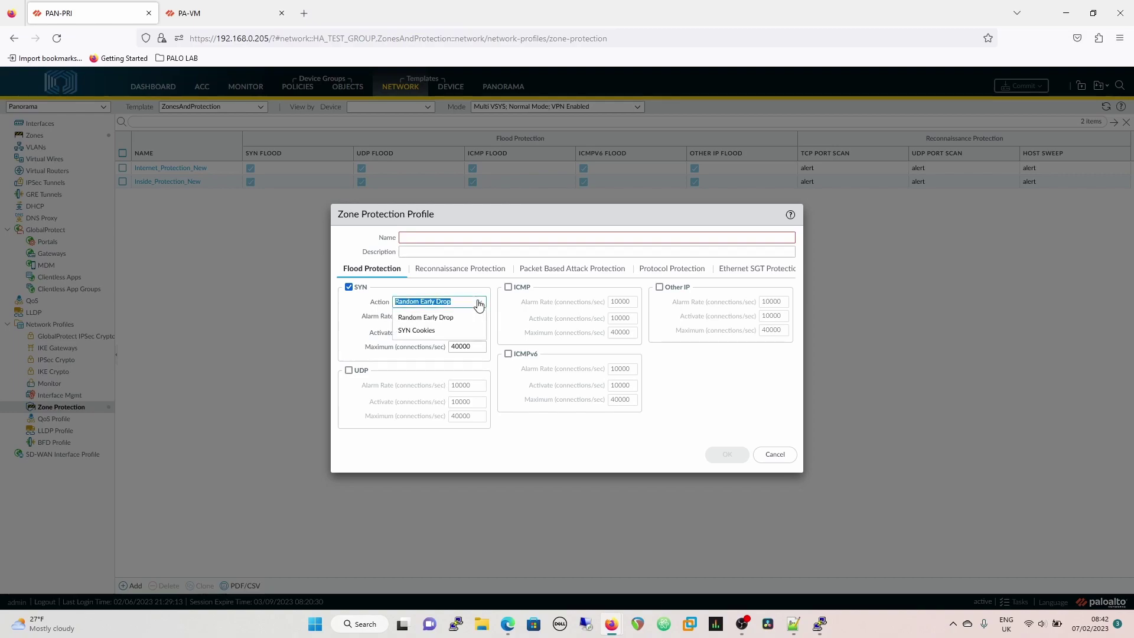
click(425, 318)
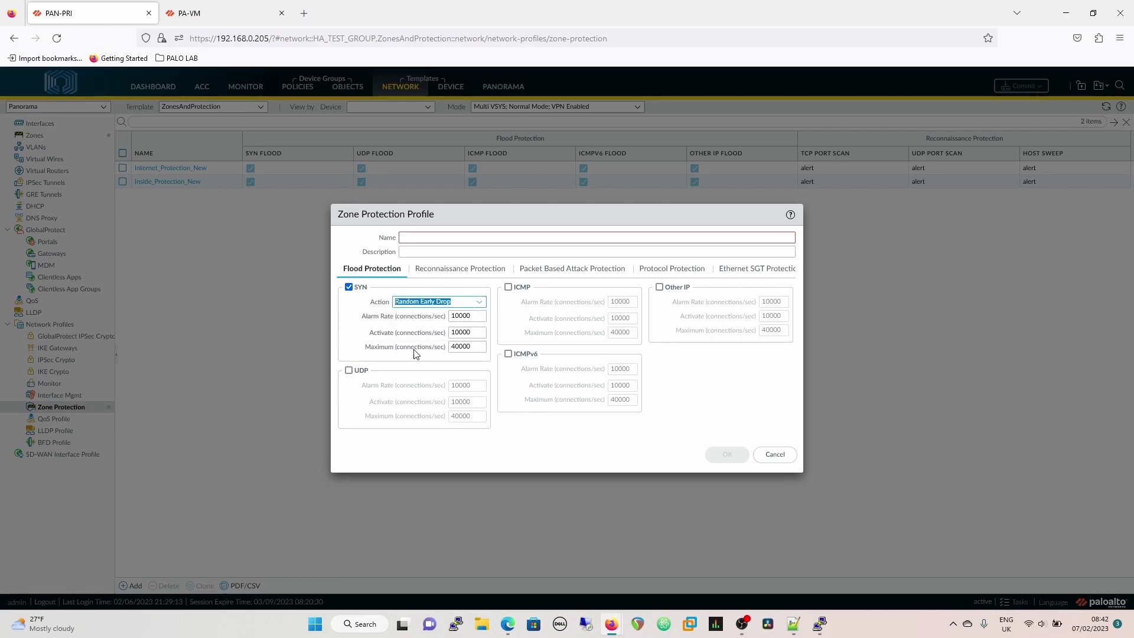
click(496, 309)
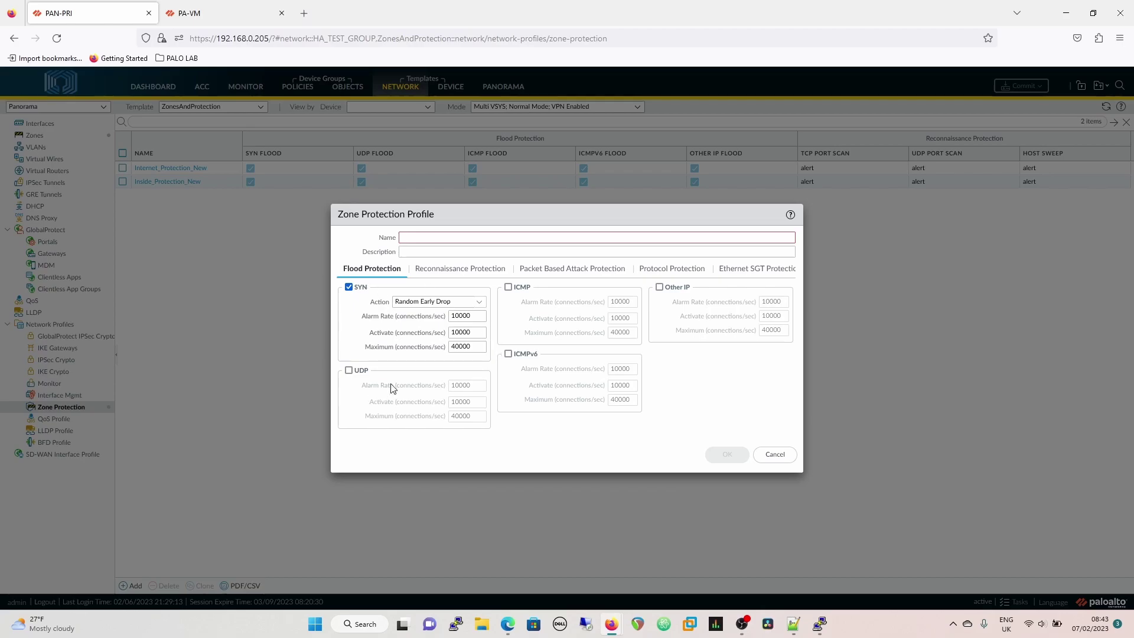
click(349, 370)
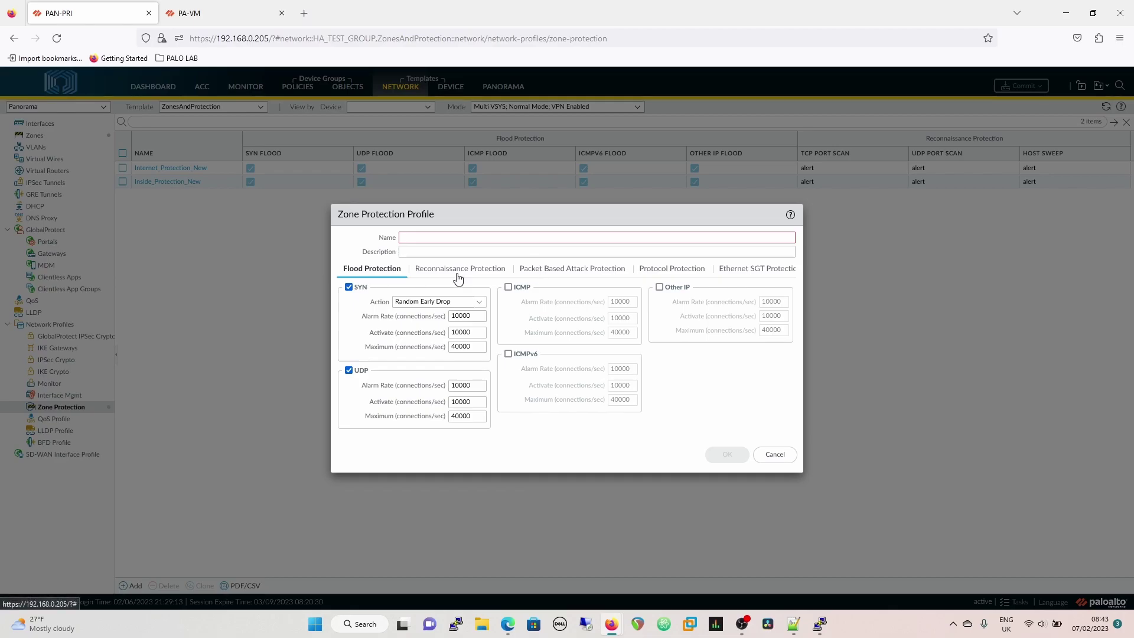
click(479, 302)
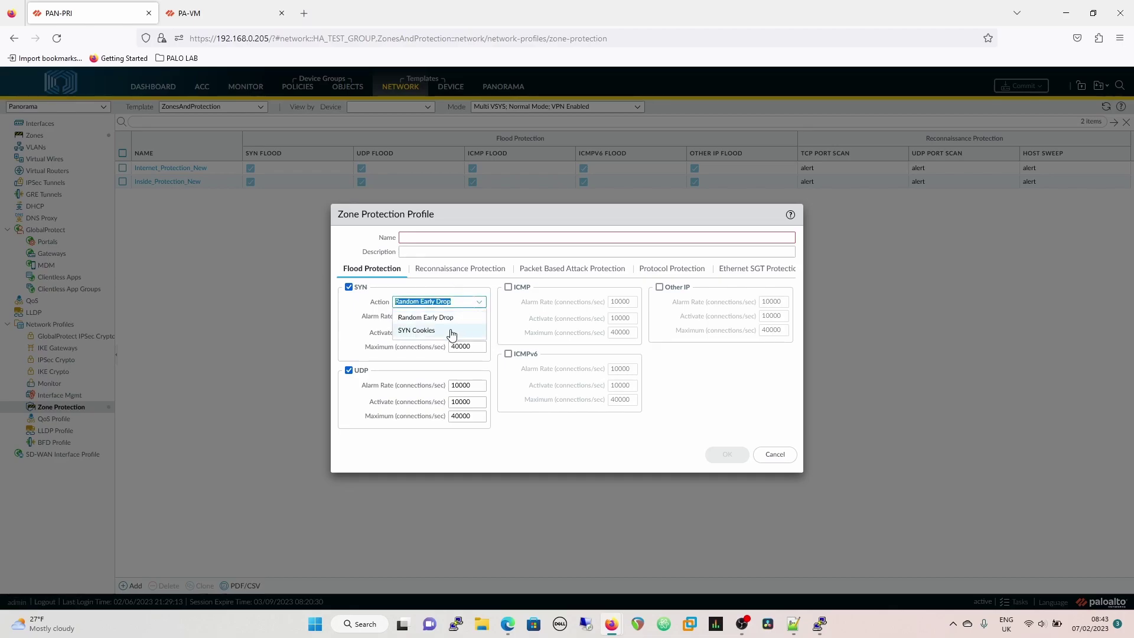
click(433, 330)
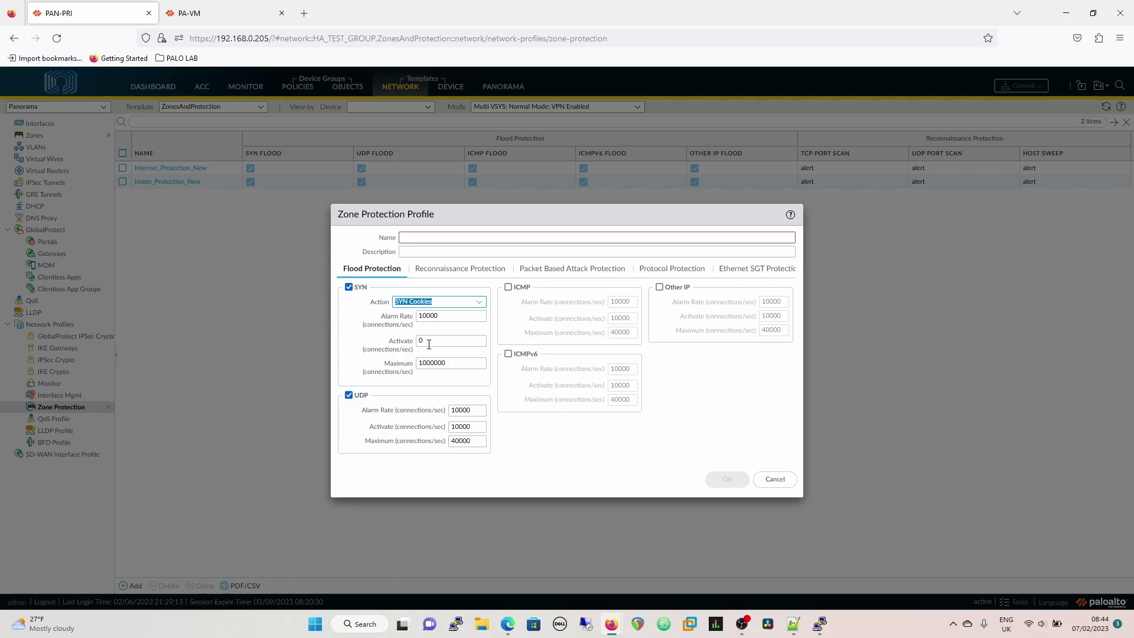
Step: Review the profile's Reconnaissance Protection scans and the source address exclusion form without adding an exclusion
click(460, 272)
scroll(542, 325, down, 1)
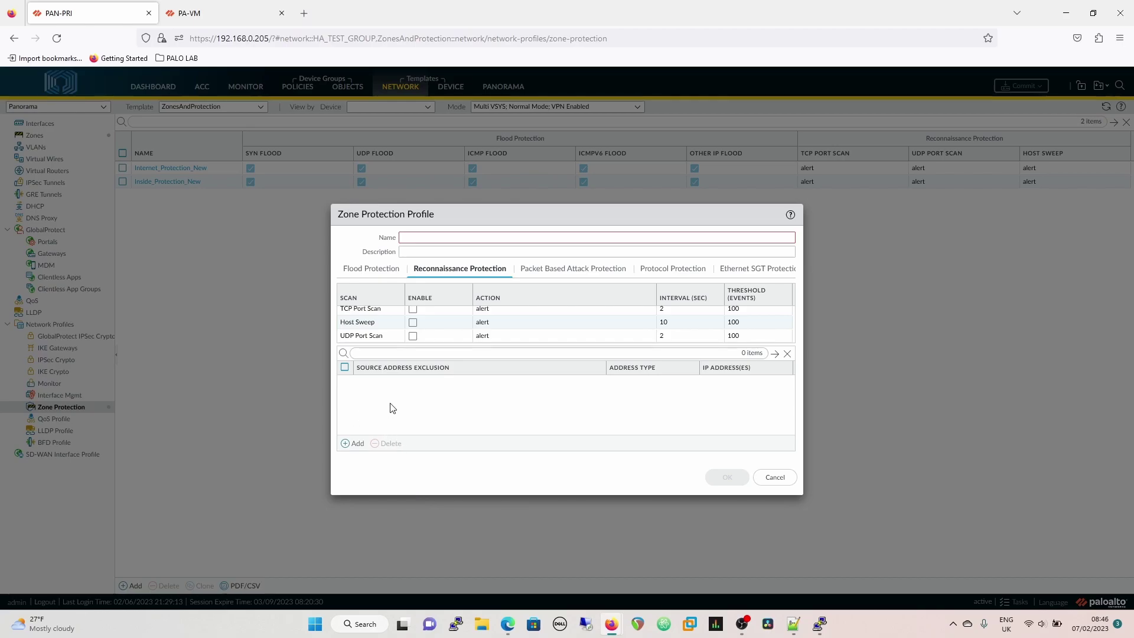
click(355, 444)
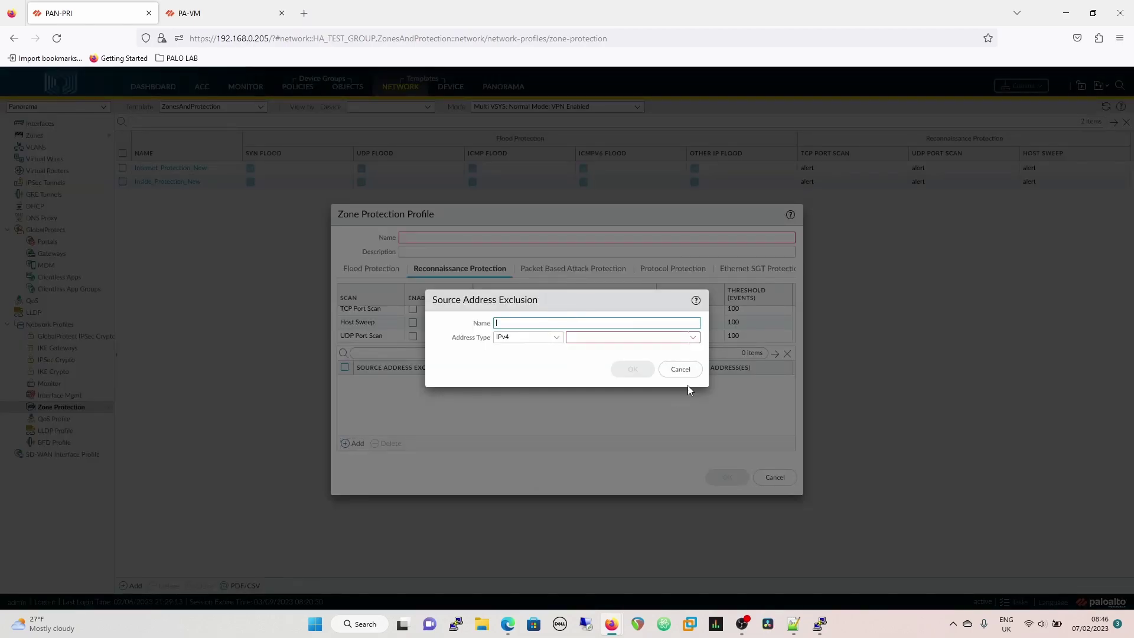
click(557, 339)
click(556, 339)
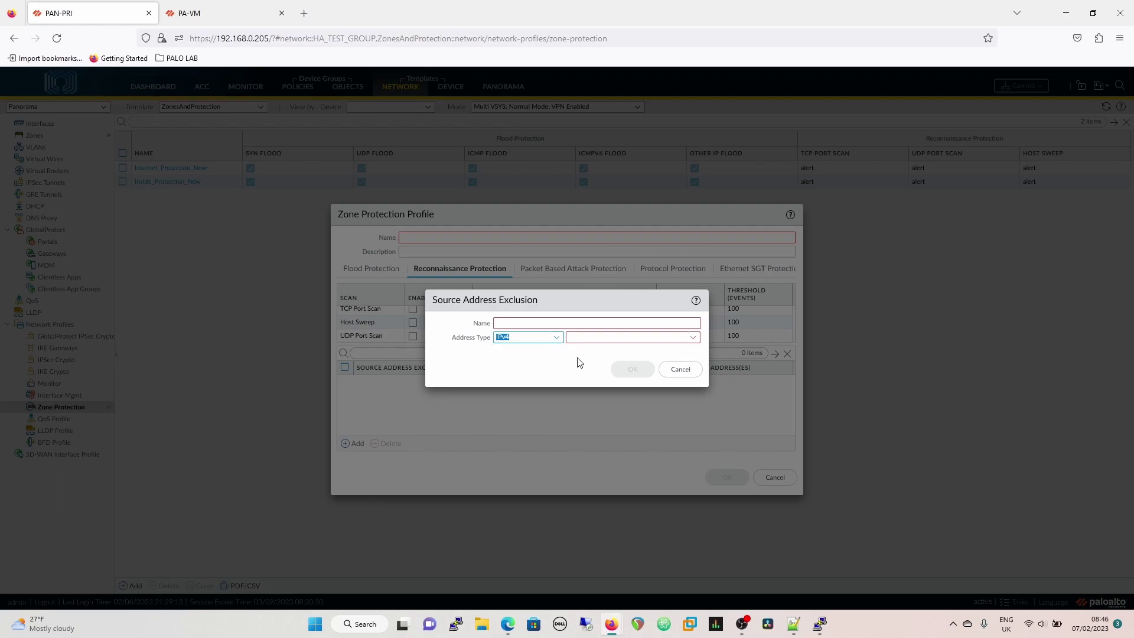
click(679, 370)
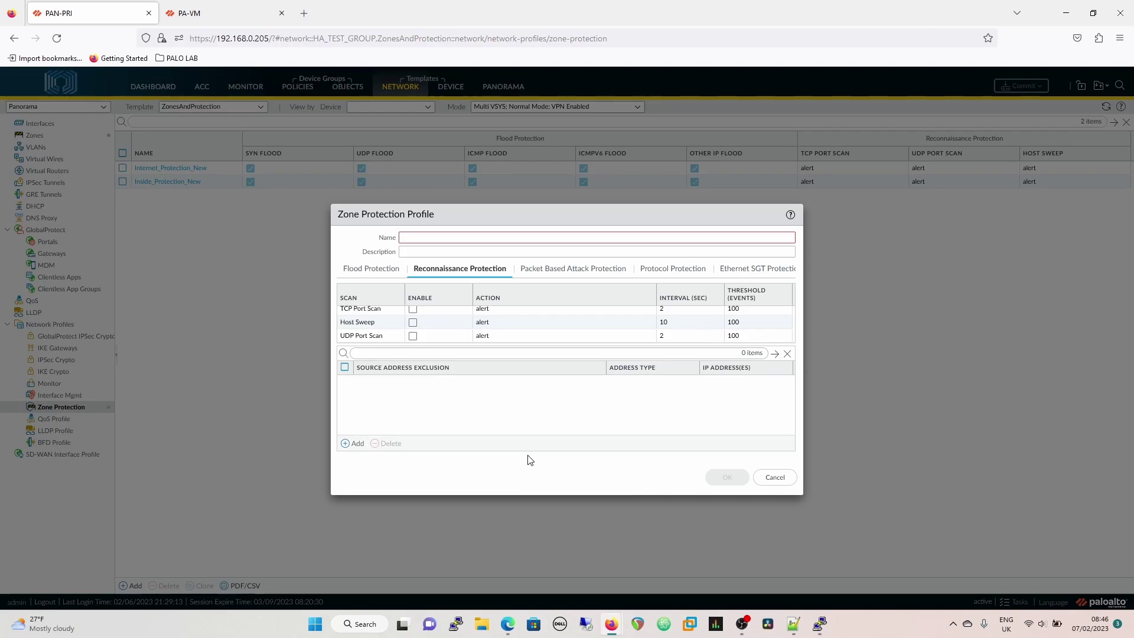
Step: Examine the packet-based attack protection options for IP Drop and TCP Drop, including the Reject Non-SYN TCP and Asymmetric Path choices
click(551, 272)
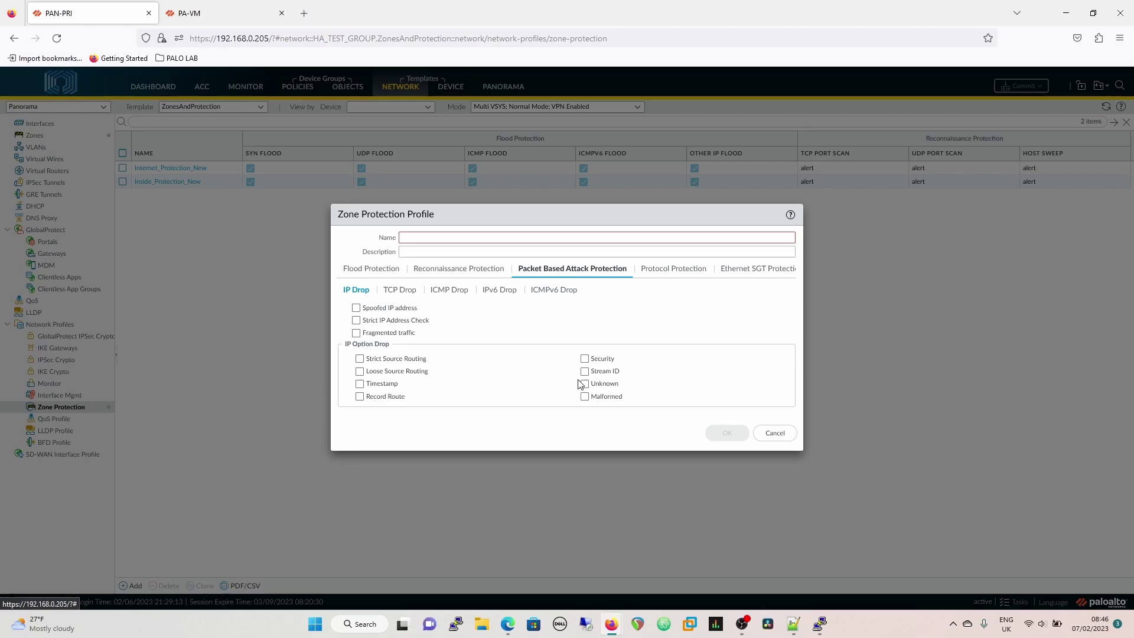
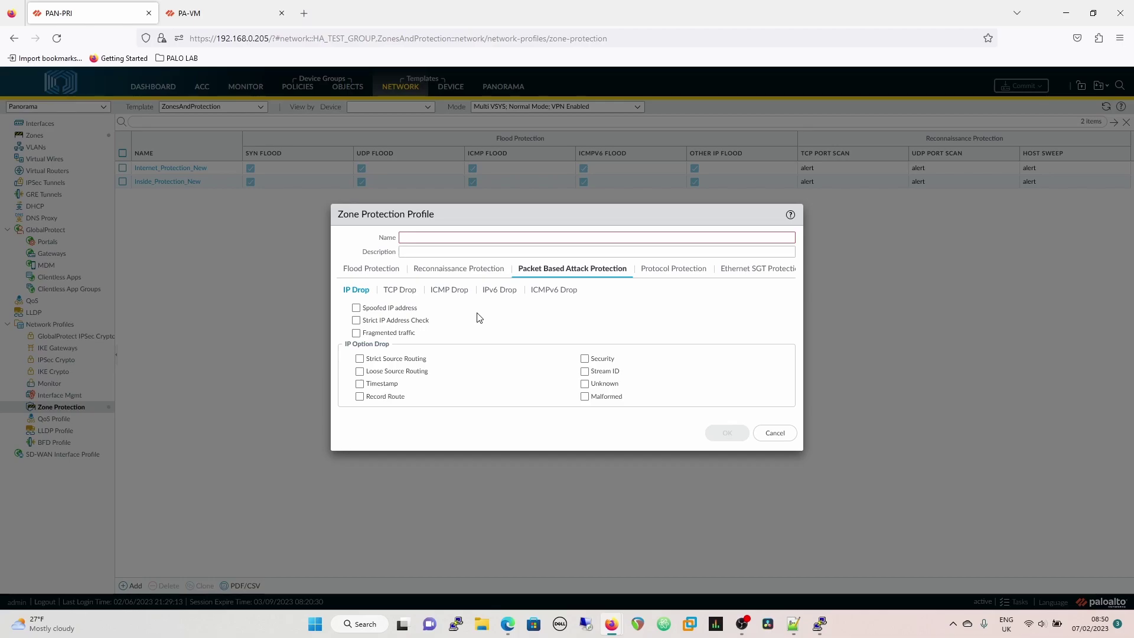
click(399, 289)
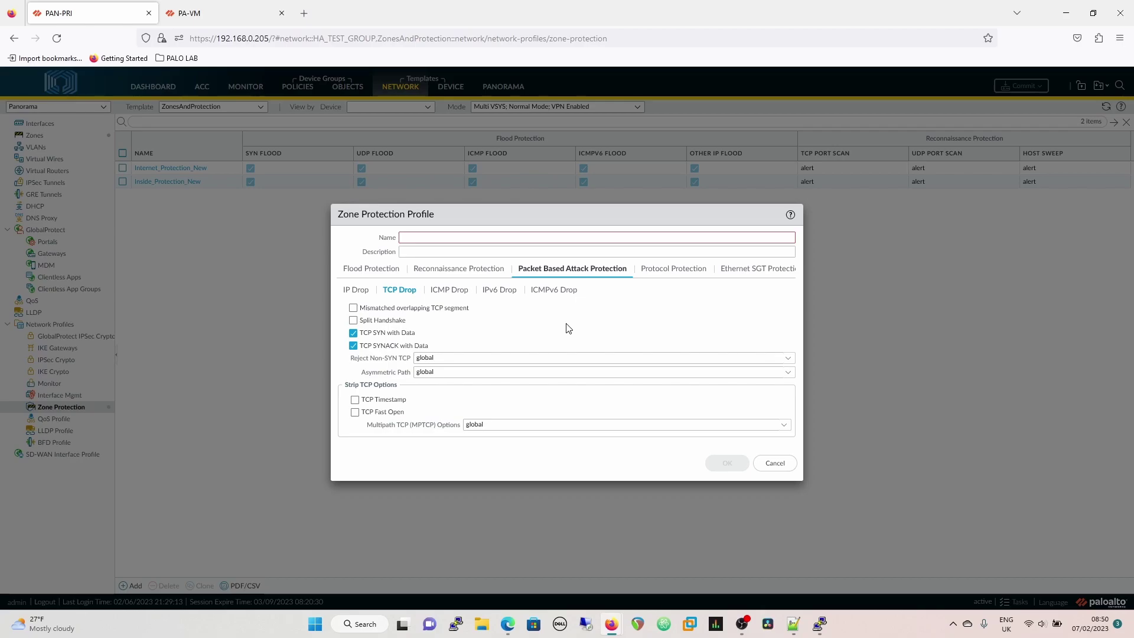
click(789, 363)
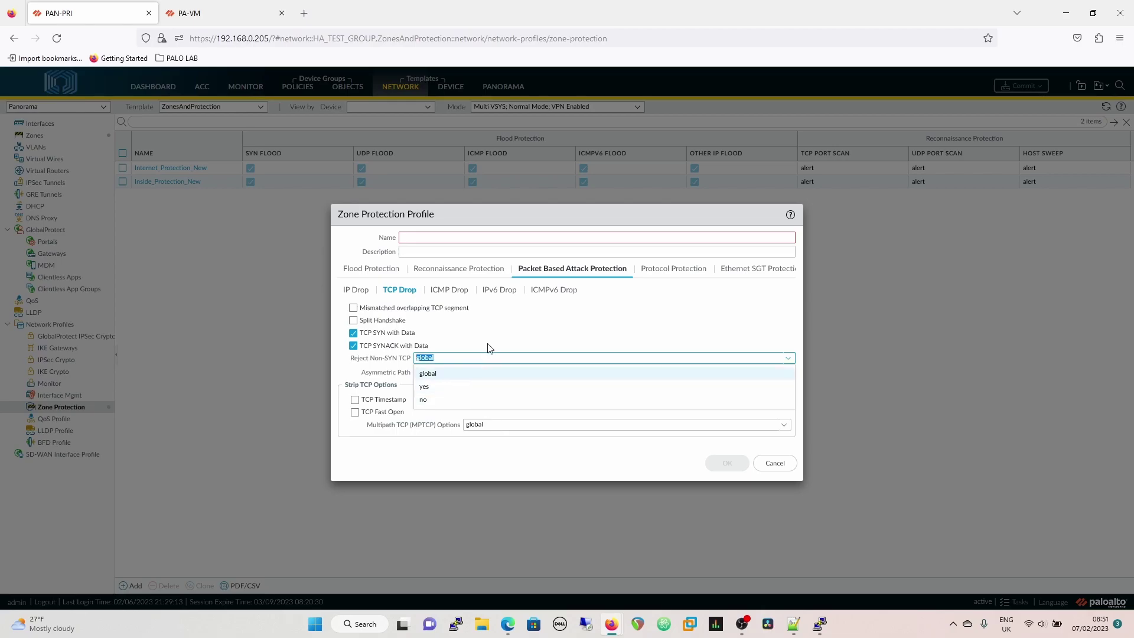
click(613, 340)
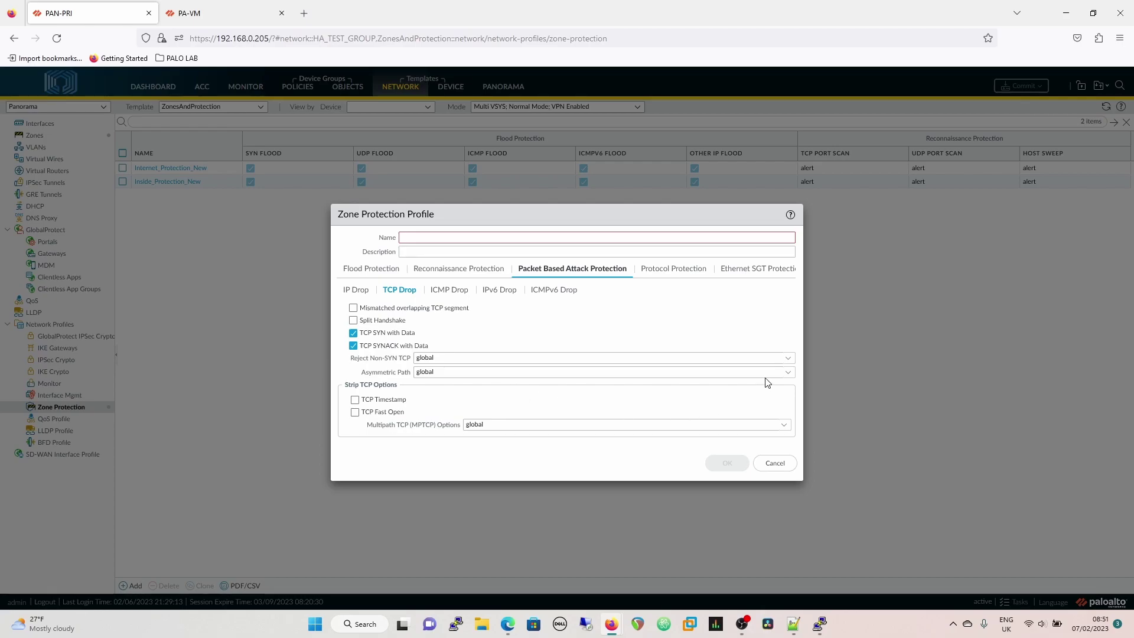
click(788, 373)
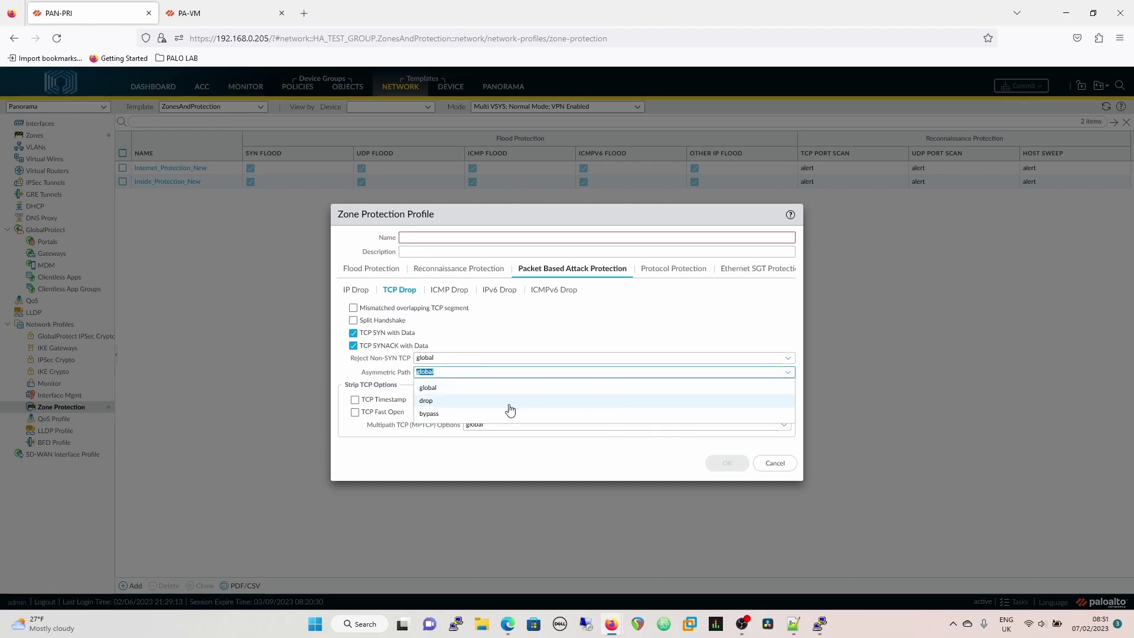
click(652, 372)
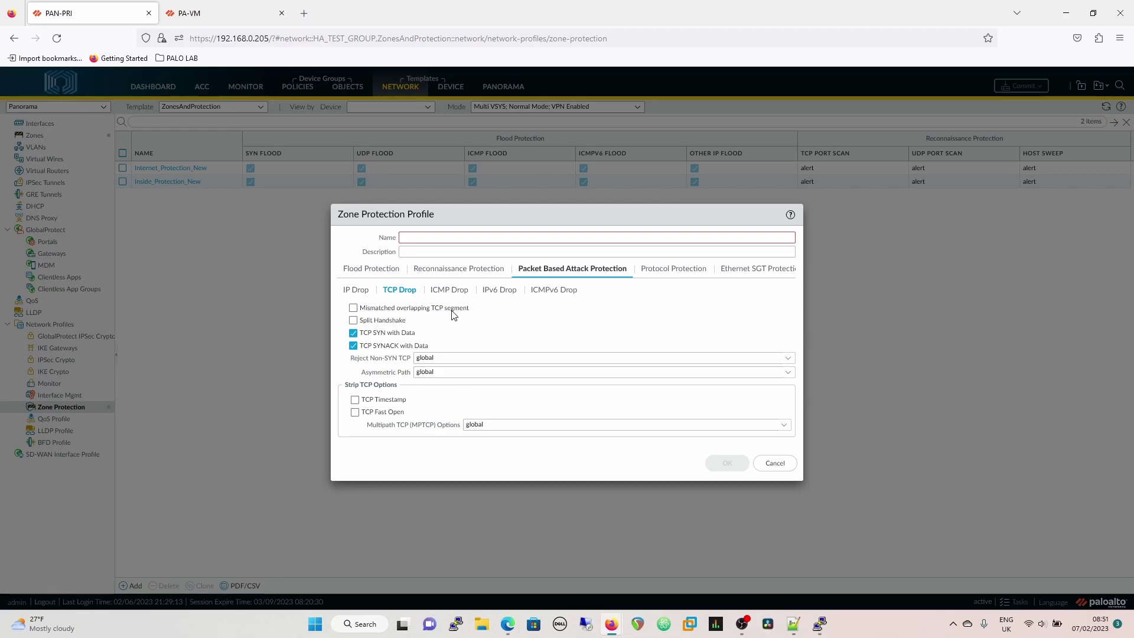
mouse_move(470, 314)
mouse_down()
mouse_move(367, 313)
mouse_move(469, 313)
mouse_up()
Step: Examine the packet-based attack protection options for ICMP Drop, IPv6 Drop and ICMPv6 Drop
click(455, 290)
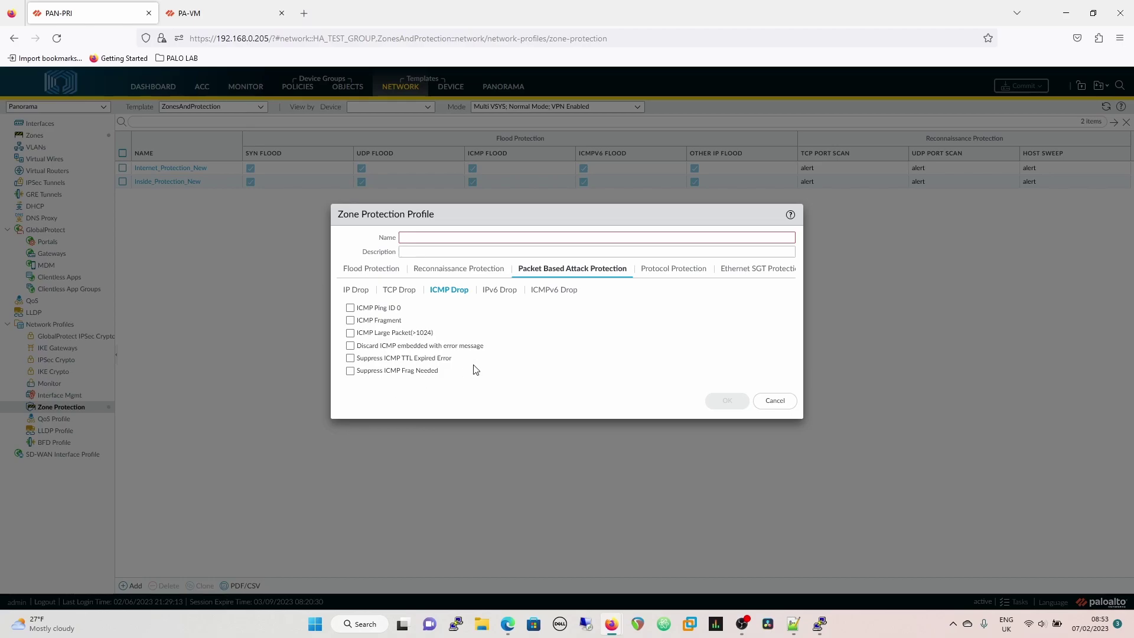
click(501, 289)
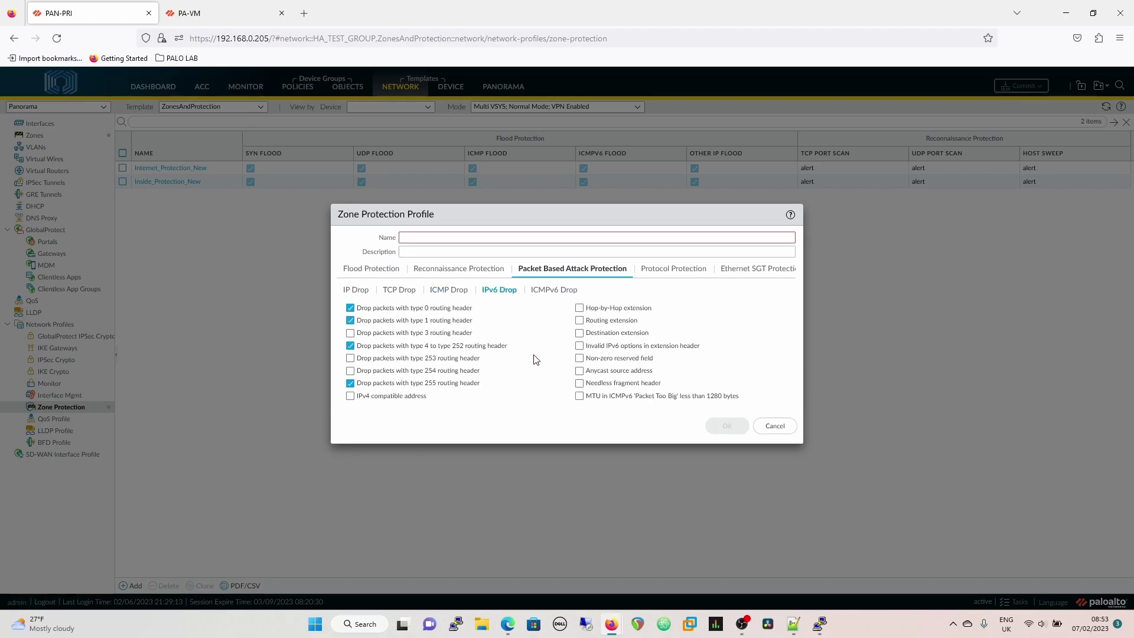
click(553, 289)
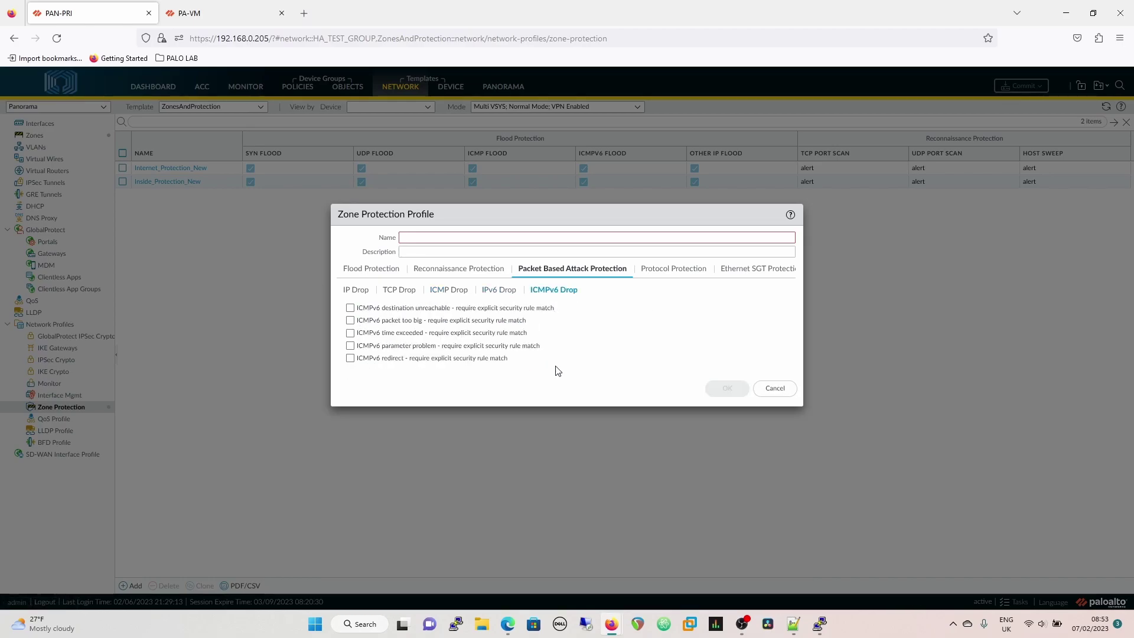
click(505, 291)
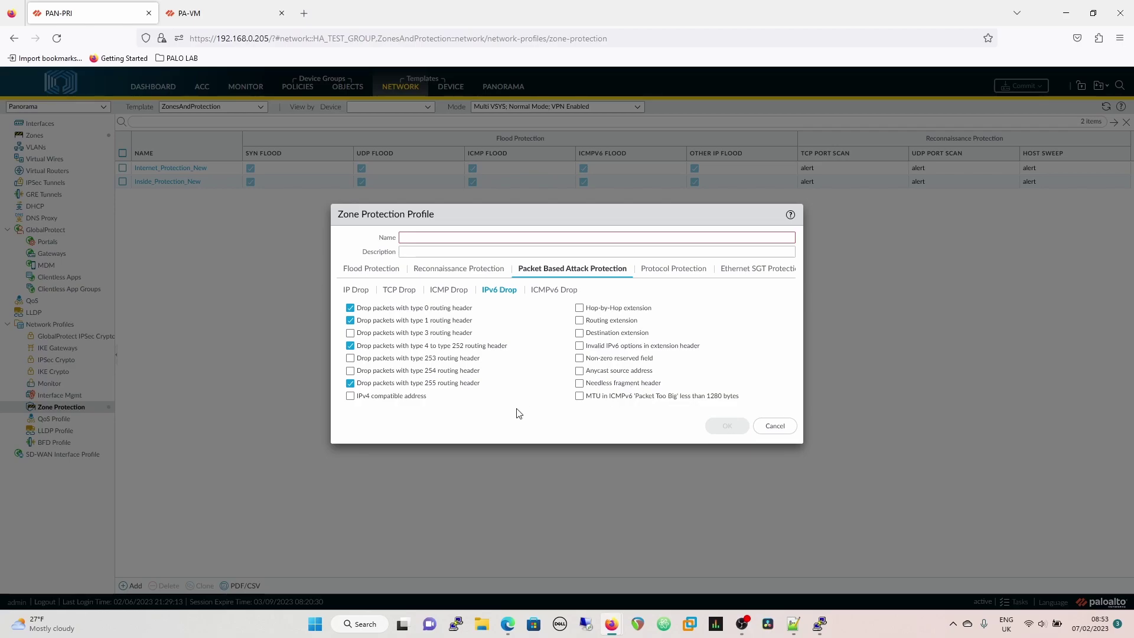
click(350, 320)
Step: Review the Protocol Protection rule types and protocol entry fields, and discard the new zone protection profile
click(678, 271)
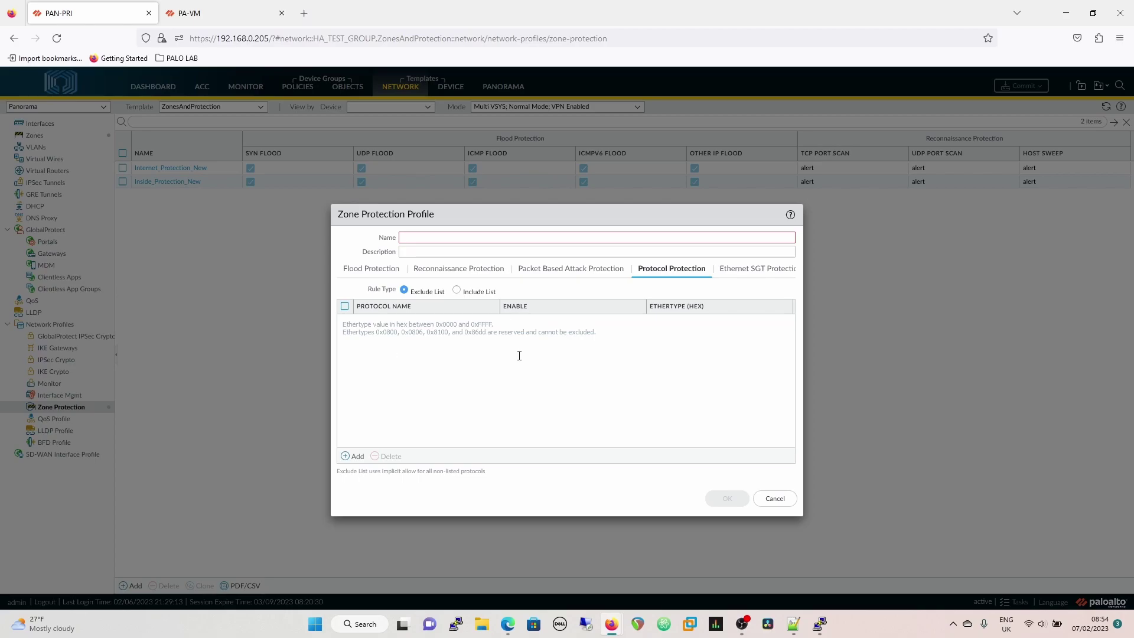
click(353, 456)
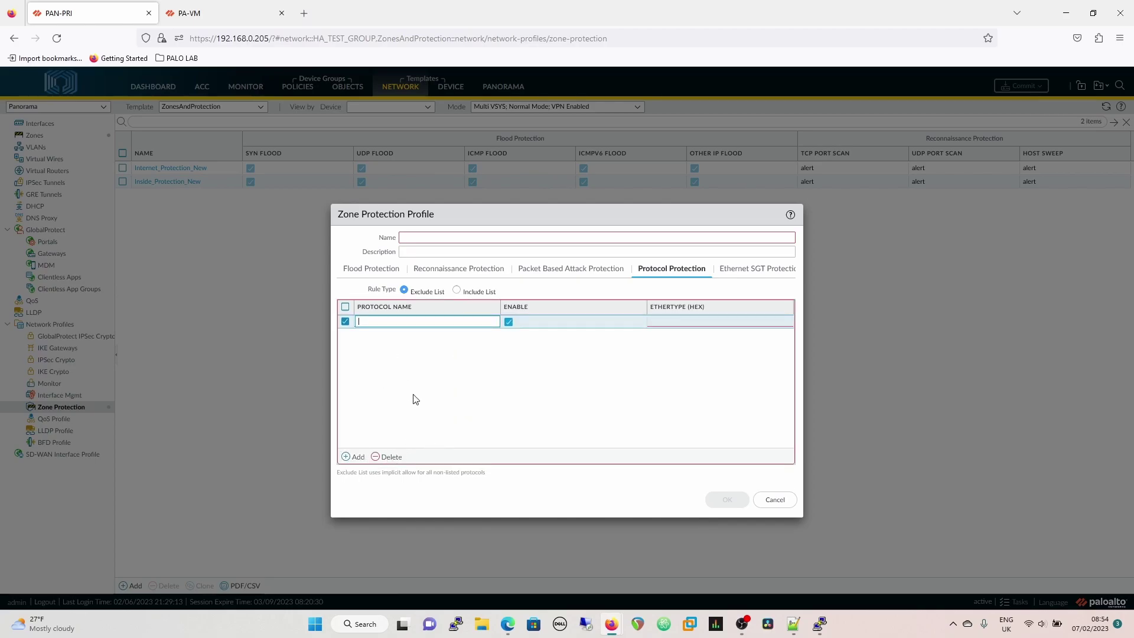
click(387, 457)
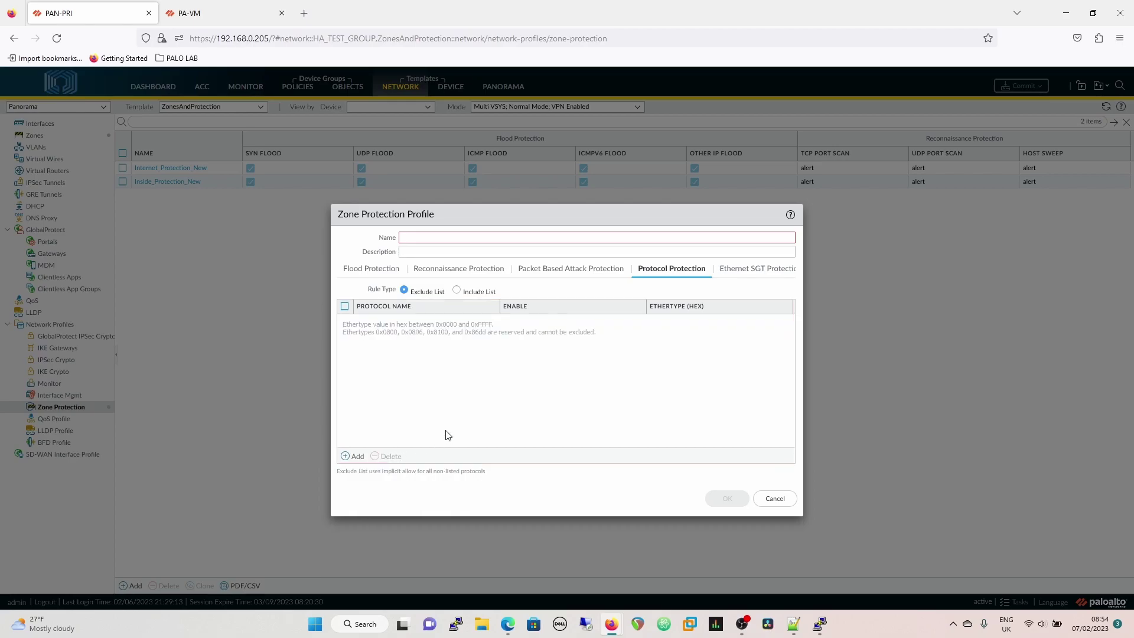
click(456, 290)
click(363, 269)
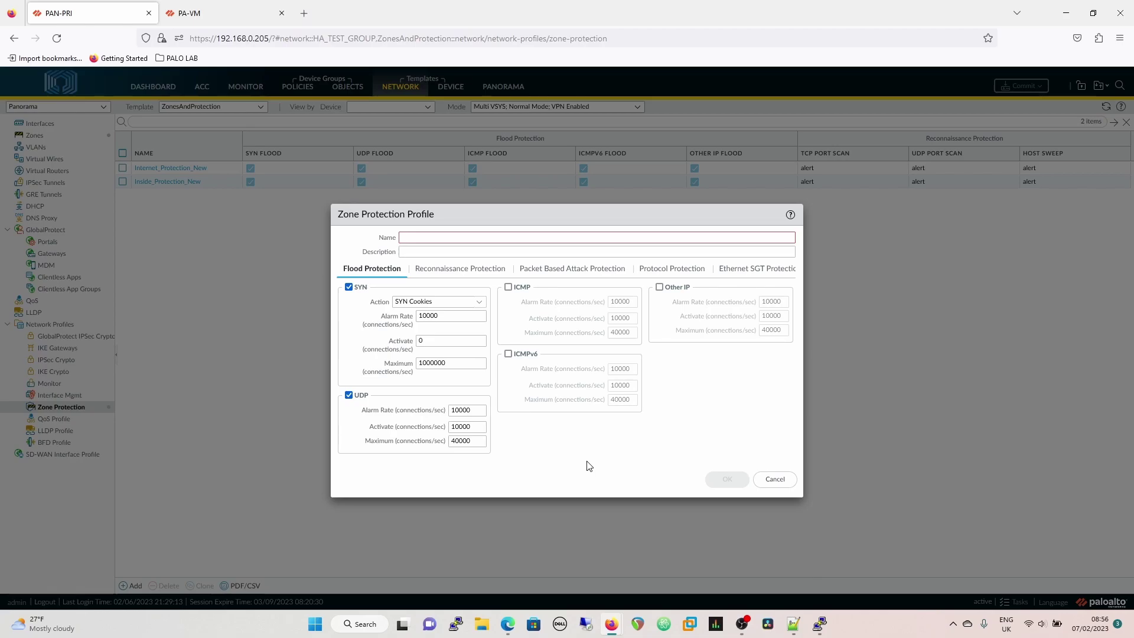
click(768, 483)
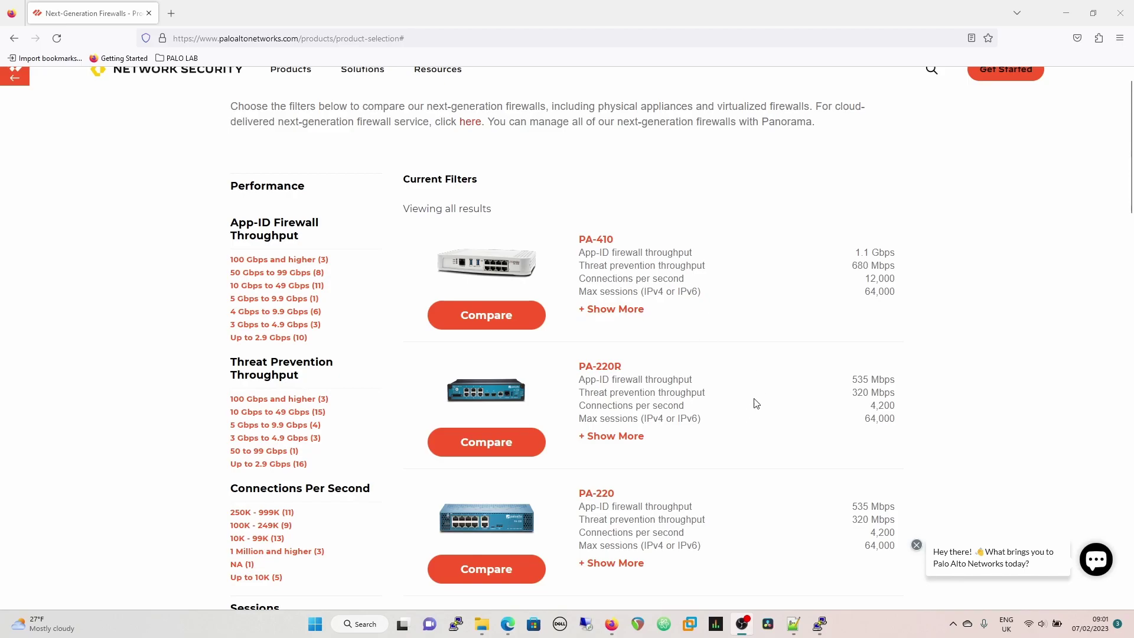
Step: Compare the connections-per-second and maximum session ratings across the PA-220 and VM-Series models on the Palo Alto Networks product selection page
scroll(807, 422, down, 7)
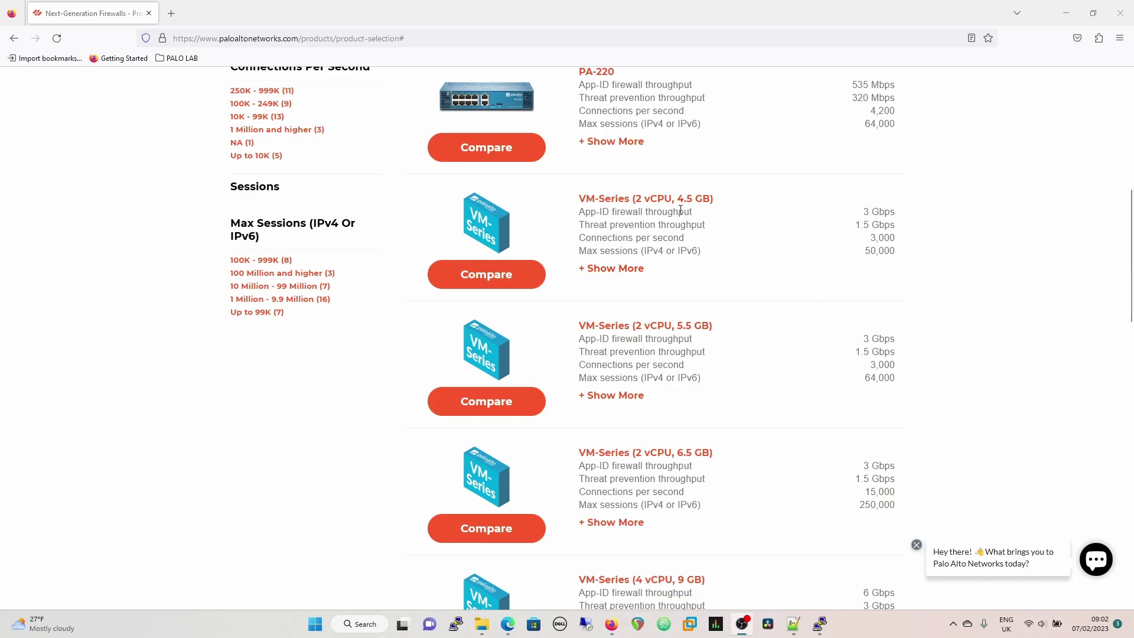
scroll(779, 354, down, 2)
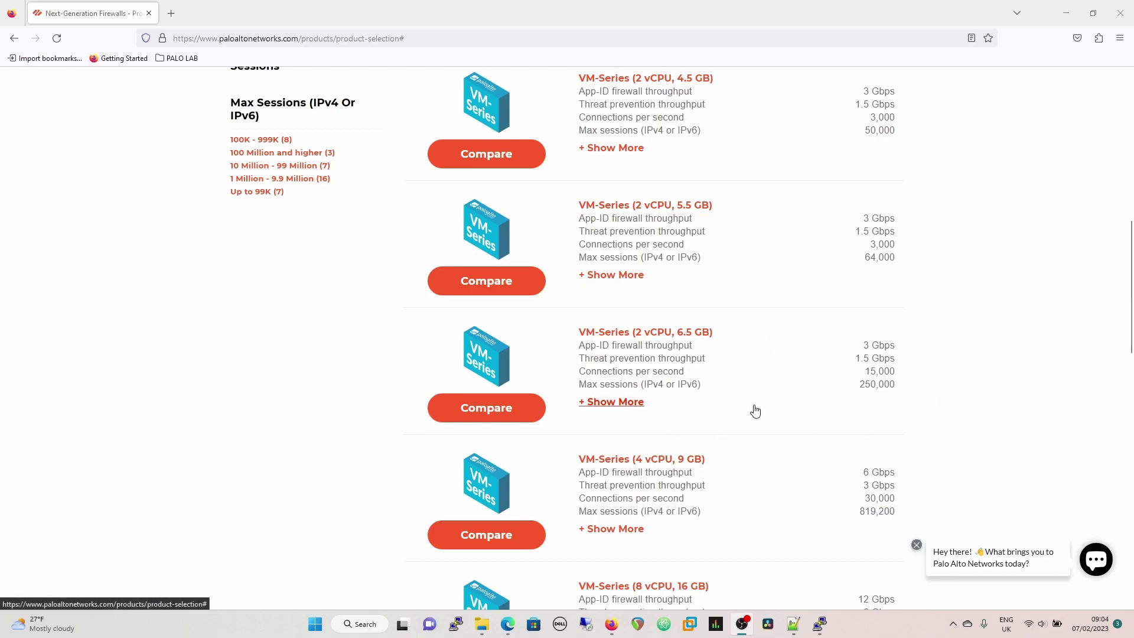
scroll(755, 411, down, 7)
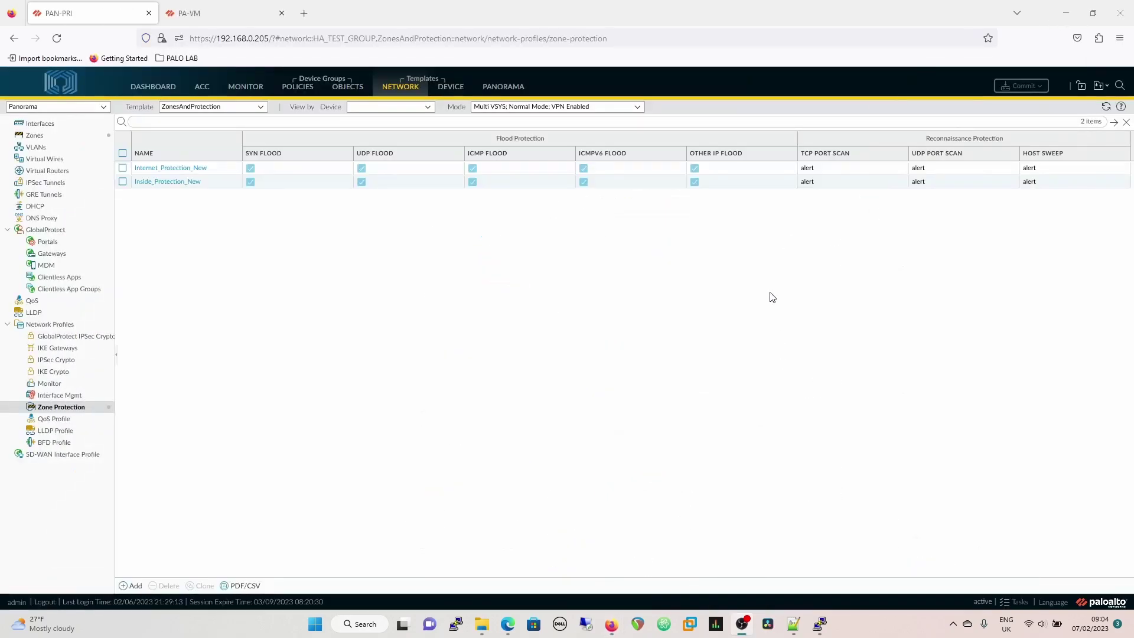
Step: Switch to Panorama and examine the flood thresholds and reconnaissance scan settings of the Internet_Protection_New zone protection profile
click(773, 297)
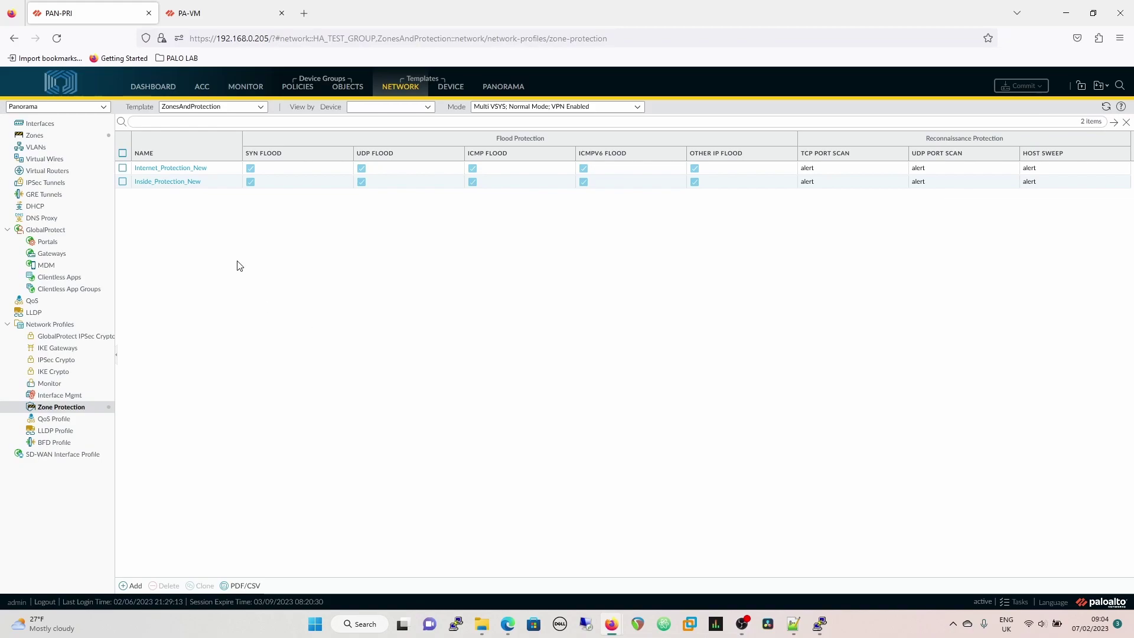
click(151, 168)
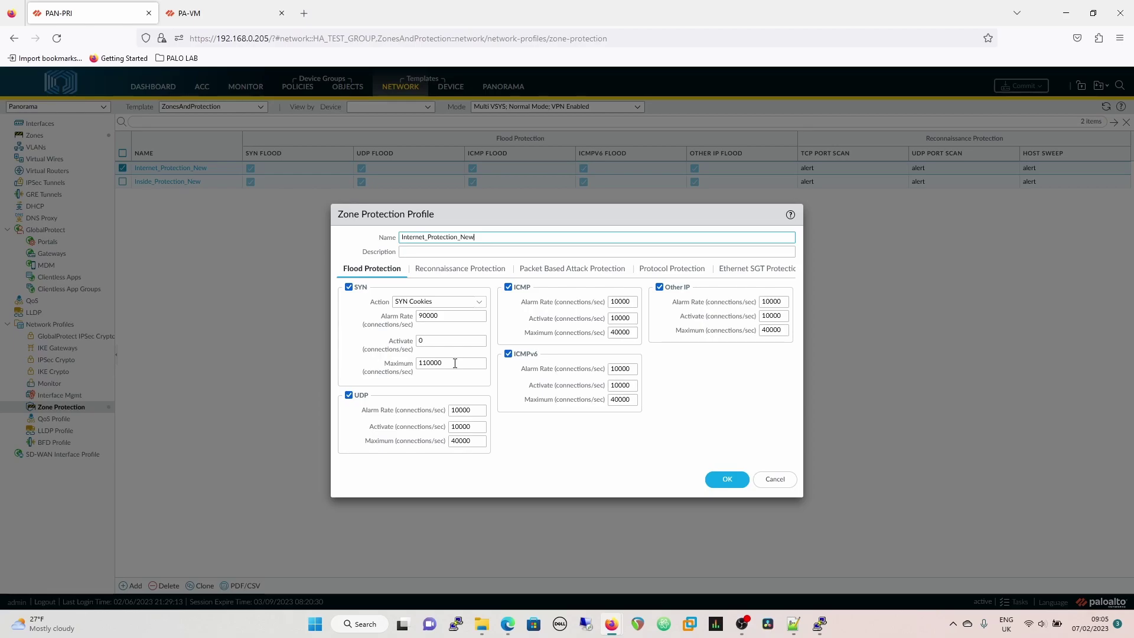
click(511, 438)
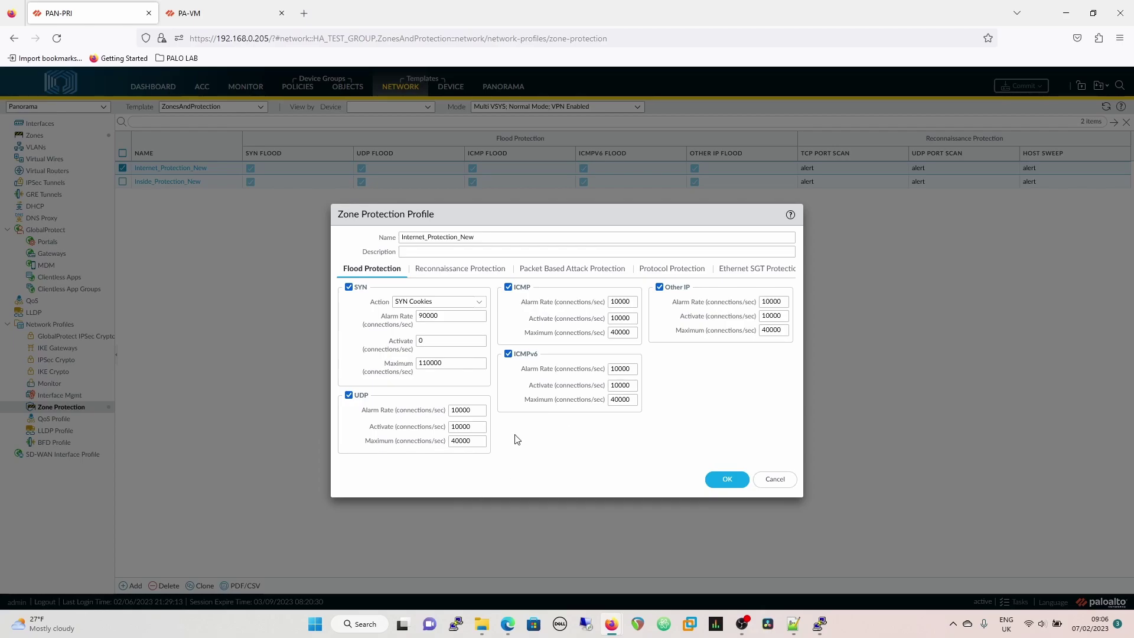
click(449, 269)
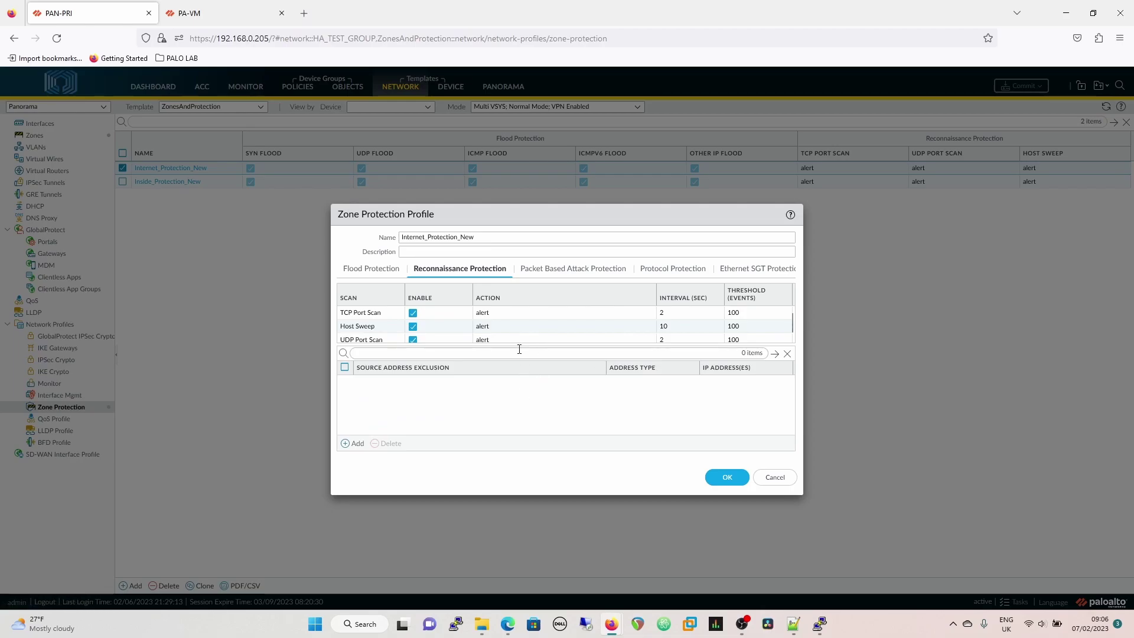
scroll(511, 337, down, 1)
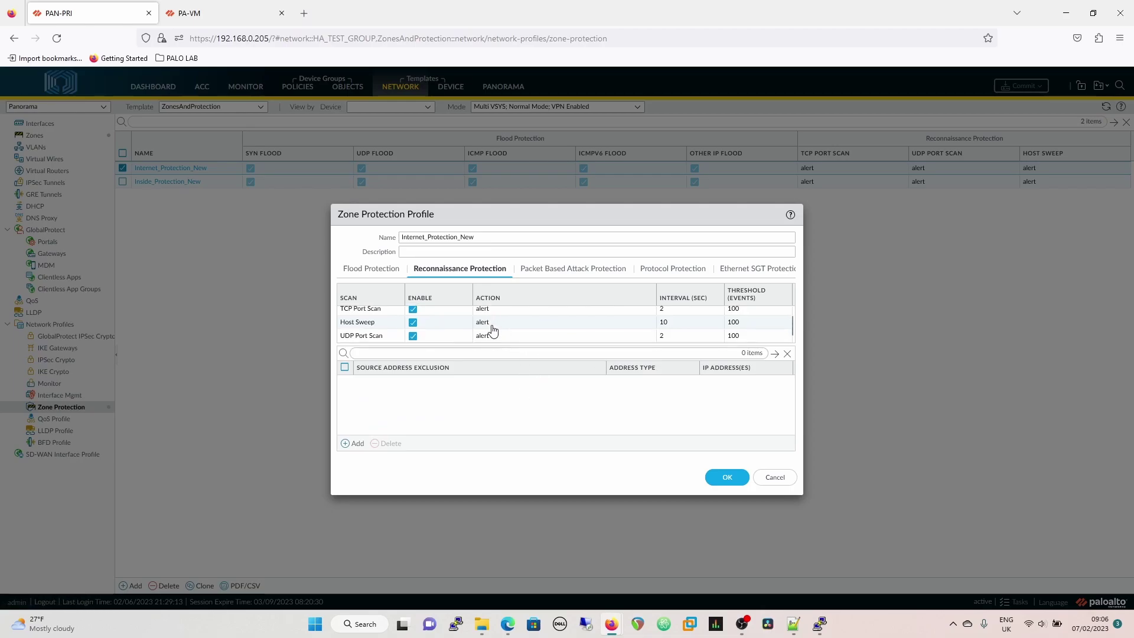
scroll(493, 329, up, 1)
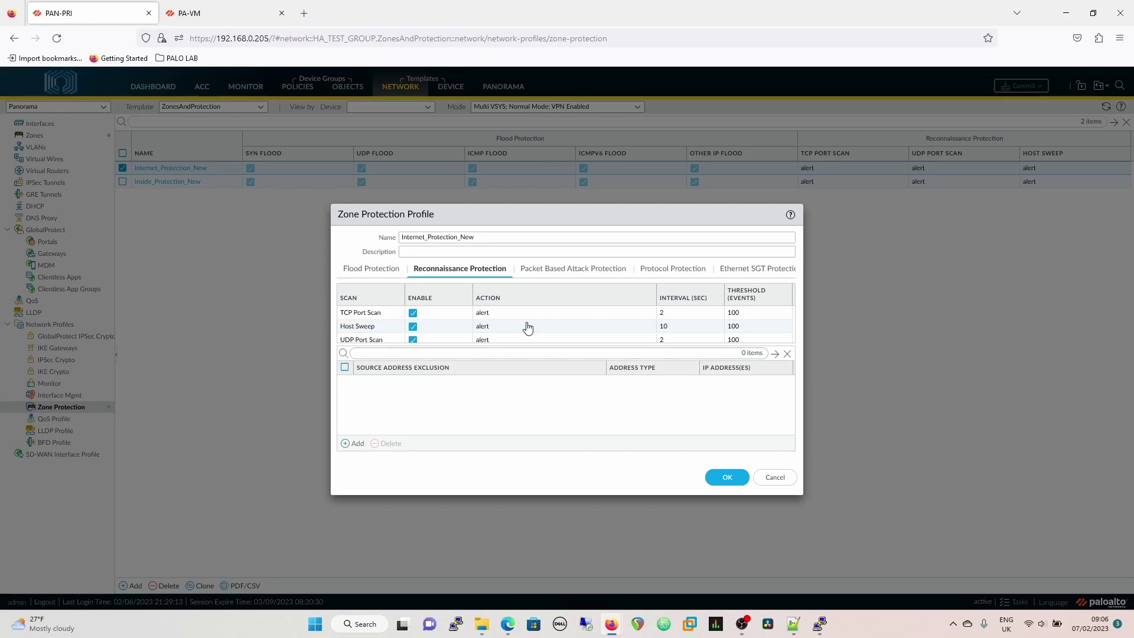
Step: Review Internet_Protection_New's IP, TCP and ICMP Drop options and its Protocol Protection settings, and close the profile without saving
click(576, 275)
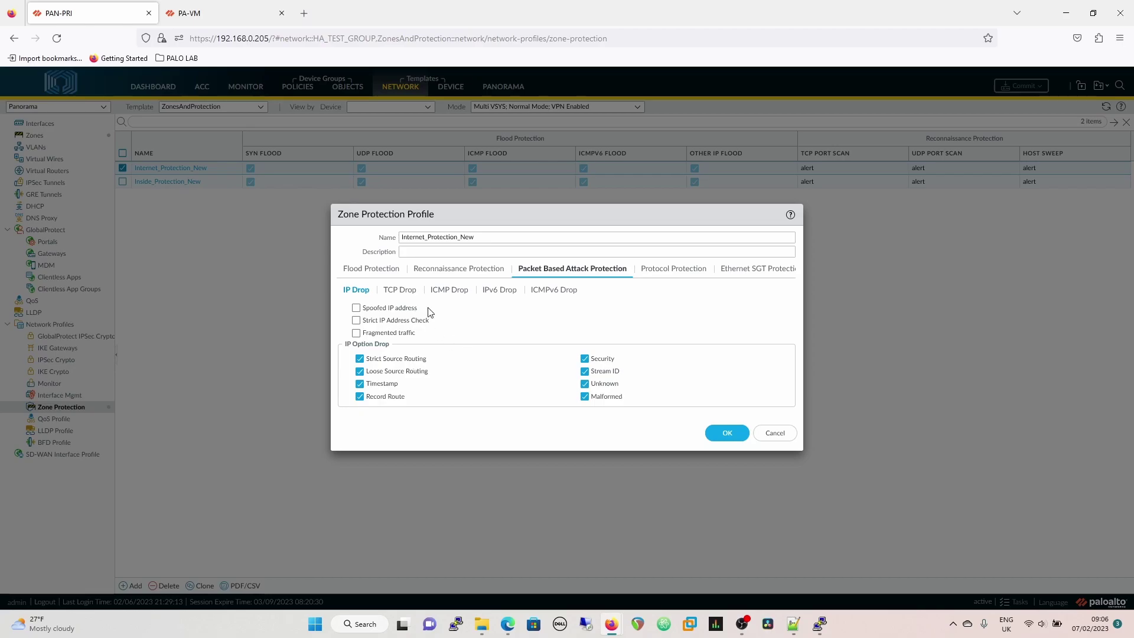
click(415, 291)
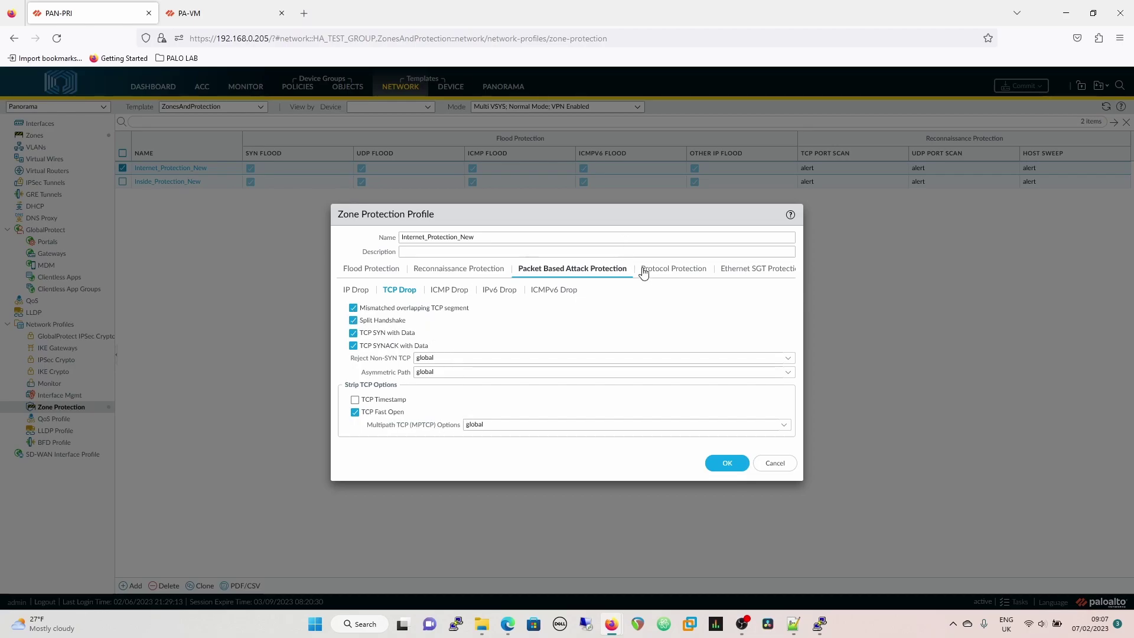
click(448, 290)
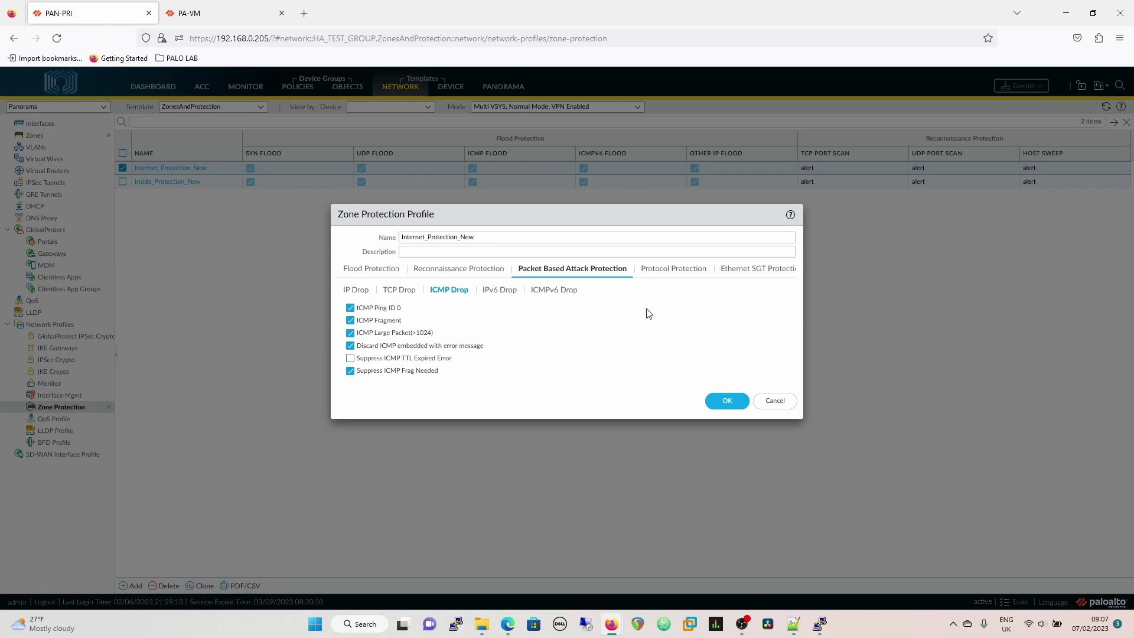
click(669, 273)
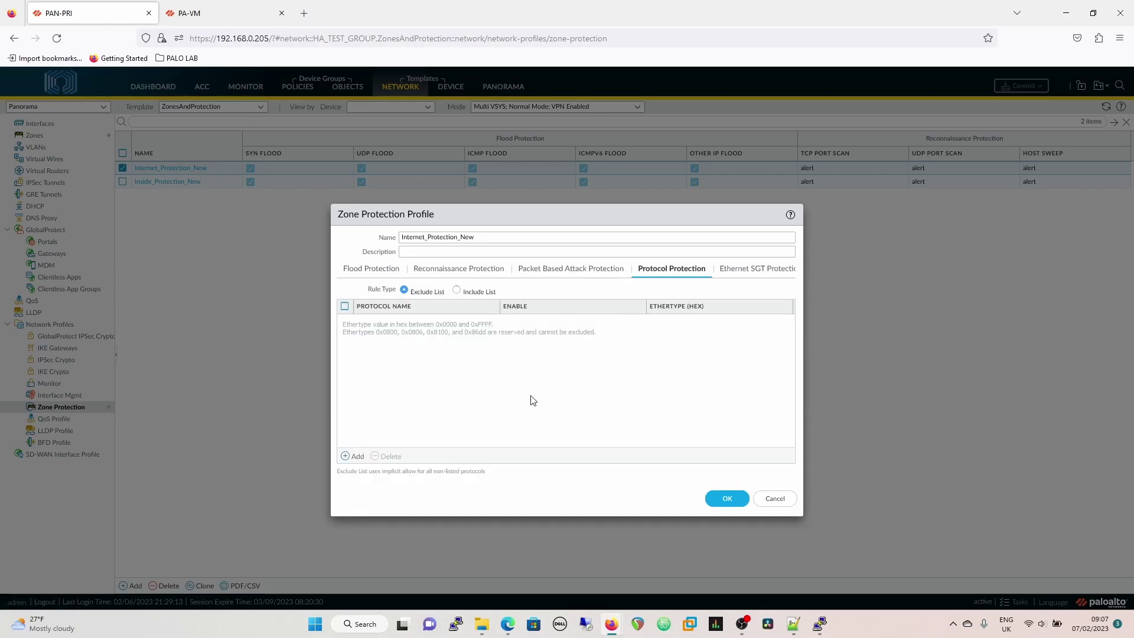
click(776, 499)
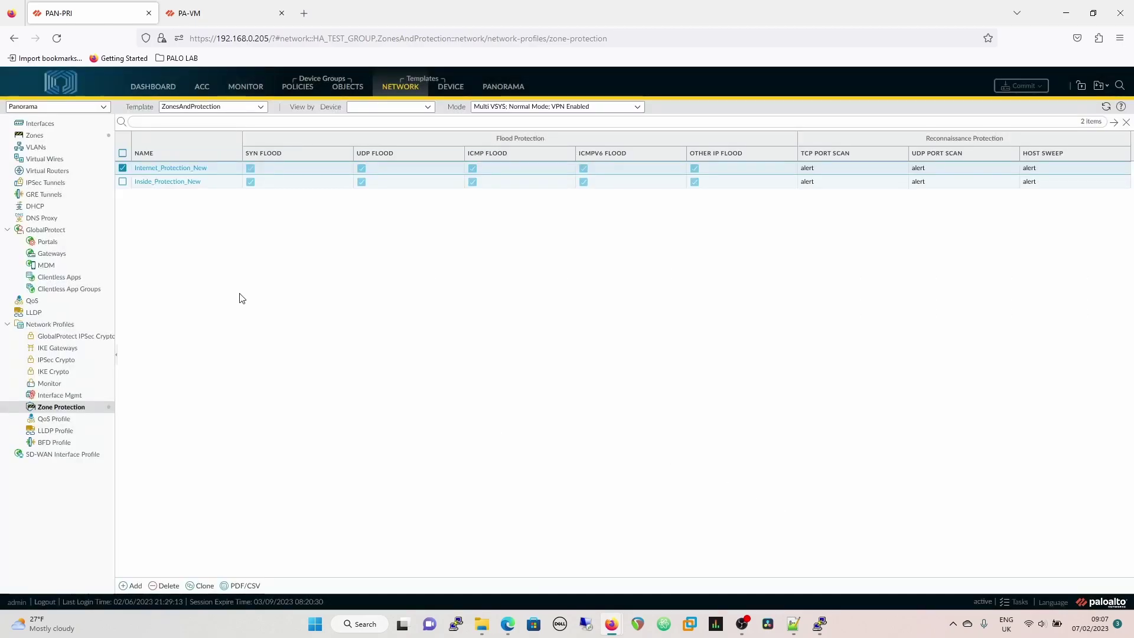
Step: Review the flood, reconnaissance and IP Drop settings of the Inside_Protection_New profile, and close it without saving
click(171, 182)
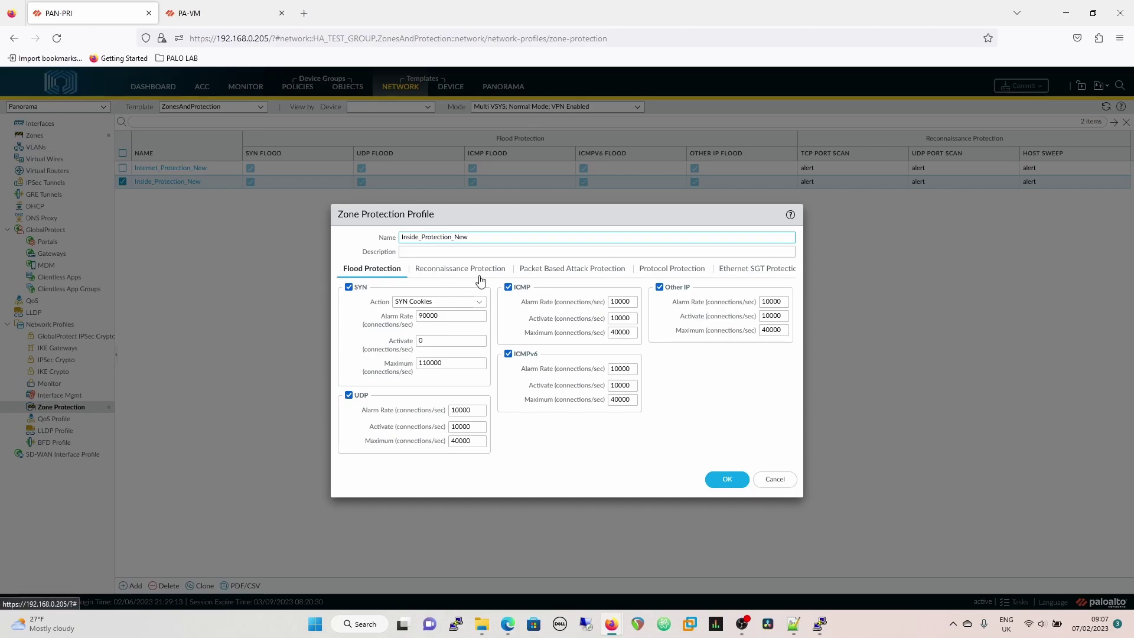
click(499, 272)
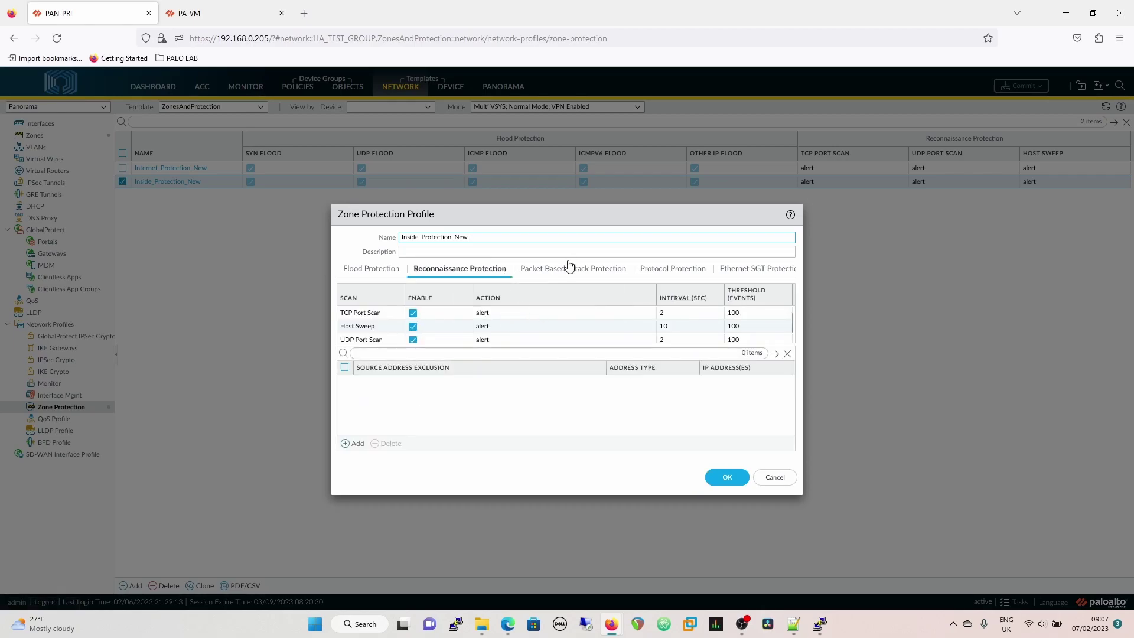
click(565, 271)
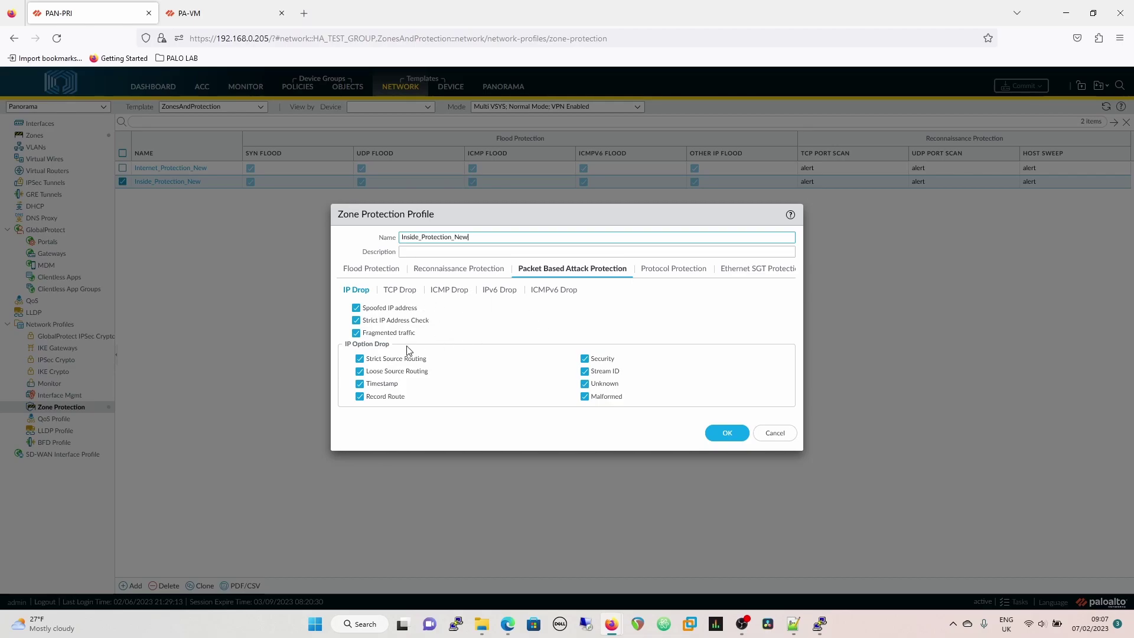
click(775, 434)
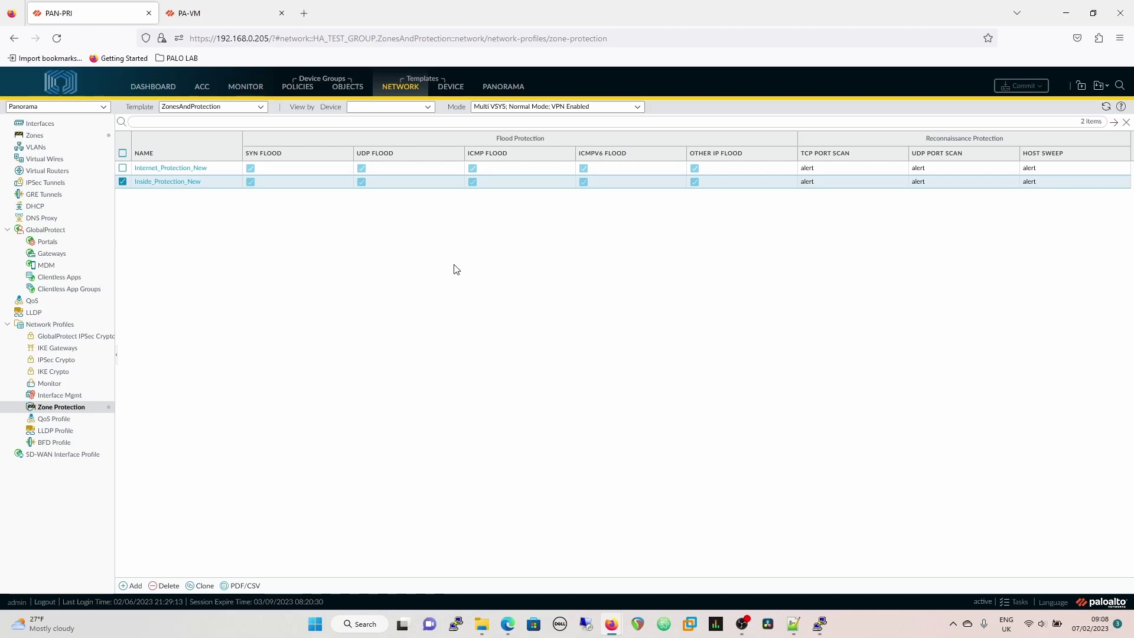
Step: Open the health details of the managed device PA-VM and examine its session graphs, including Connections Per Second
click(505, 87)
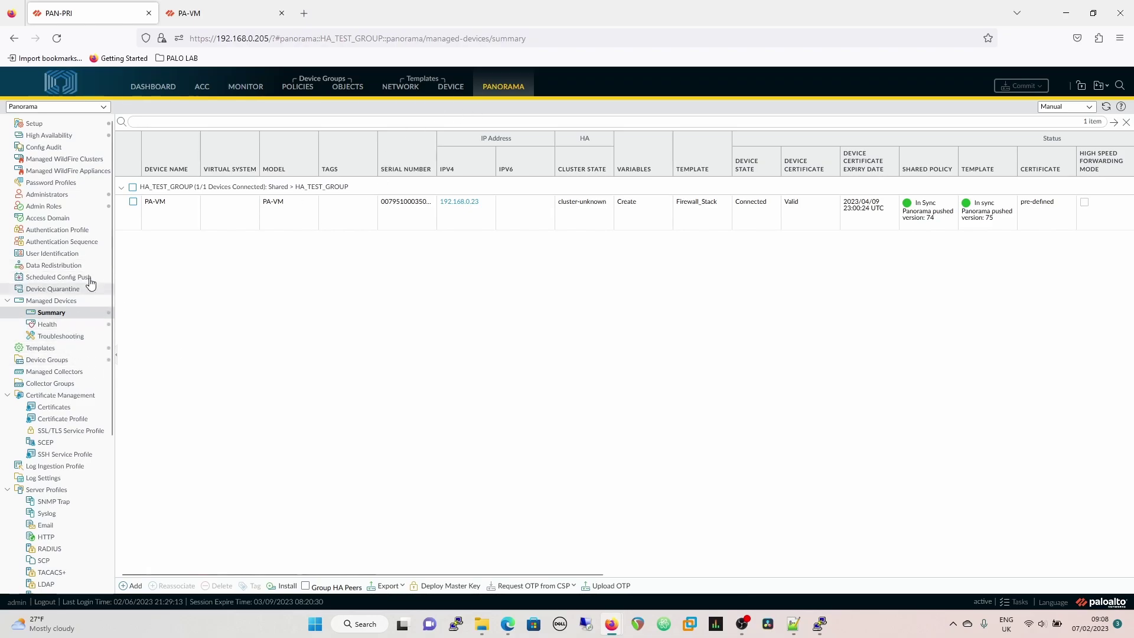
click(48, 324)
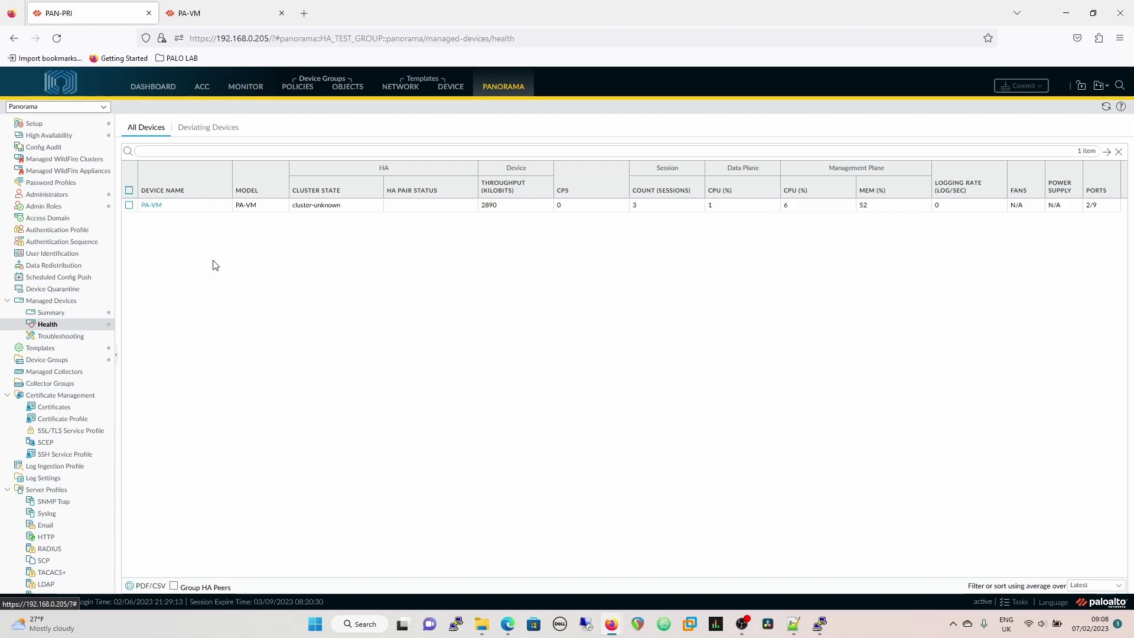
click(150, 205)
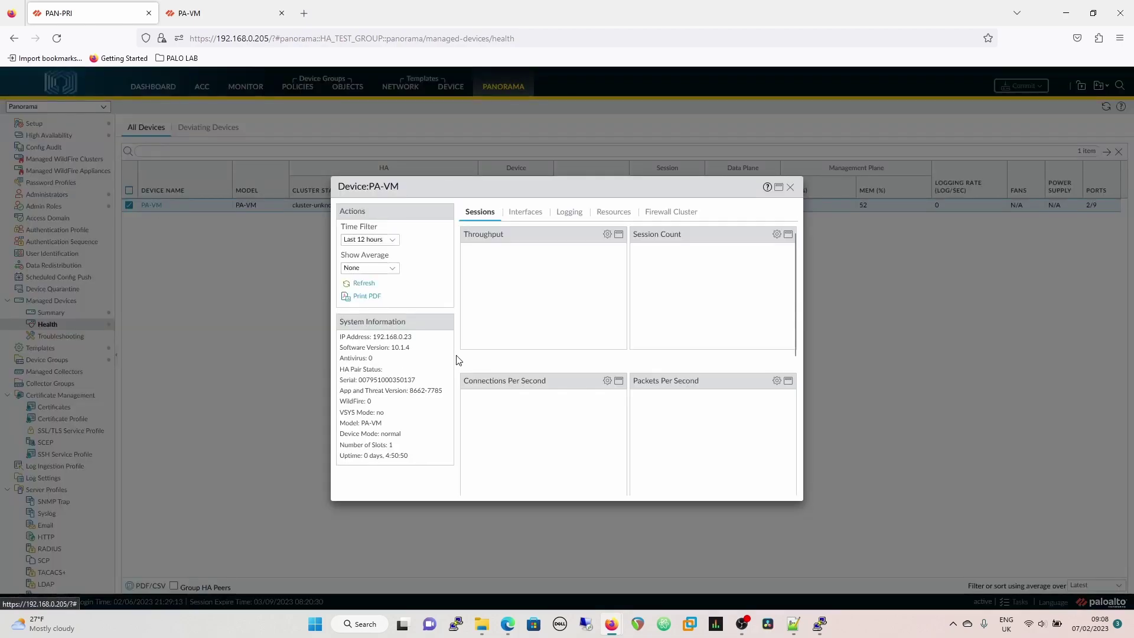
scroll(620, 368, down, 1)
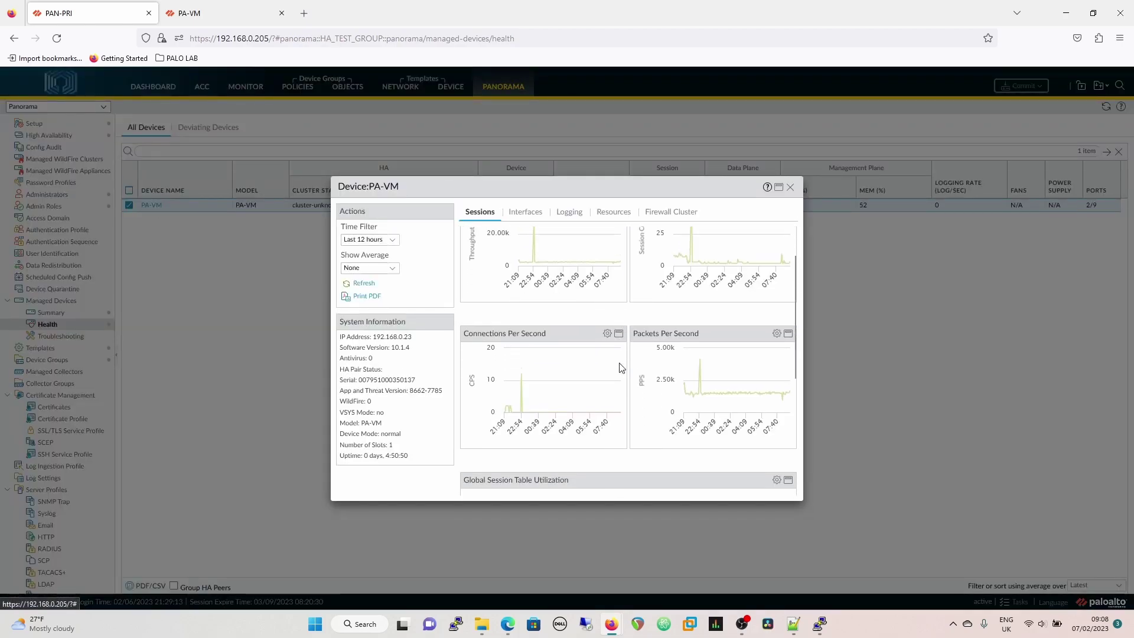
scroll(620, 367, down, 2)
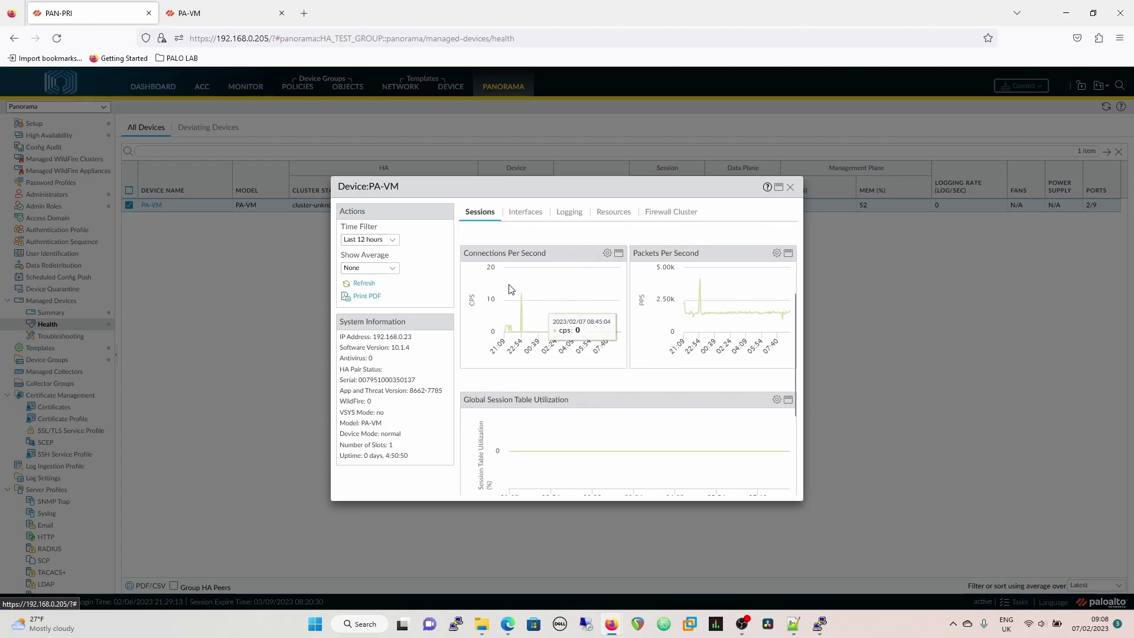
scroll(511, 289, up, 1)
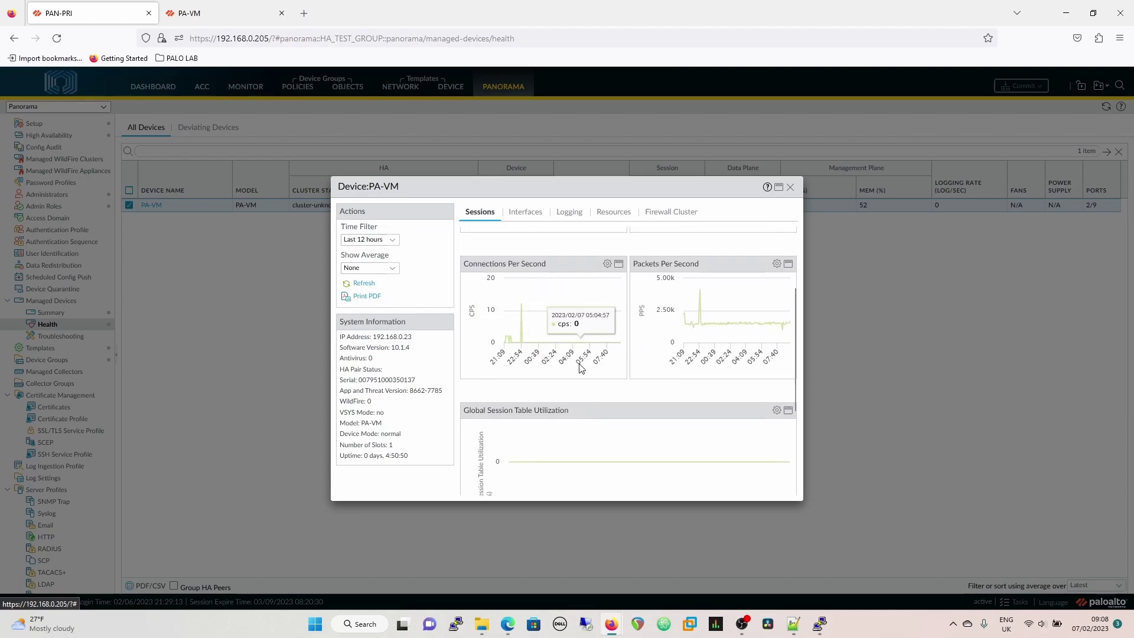
Step: Overlay the Packets Per Second metric on PA-VM's Connections Per Second graph
click(607, 264)
click(441, 341)
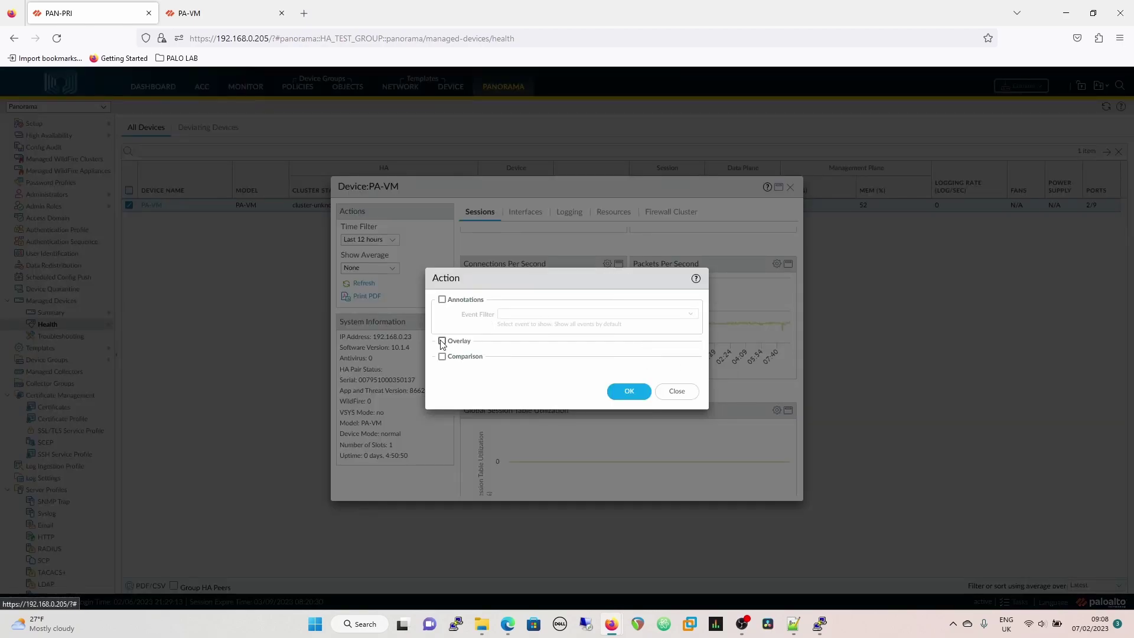
click(637, 356)
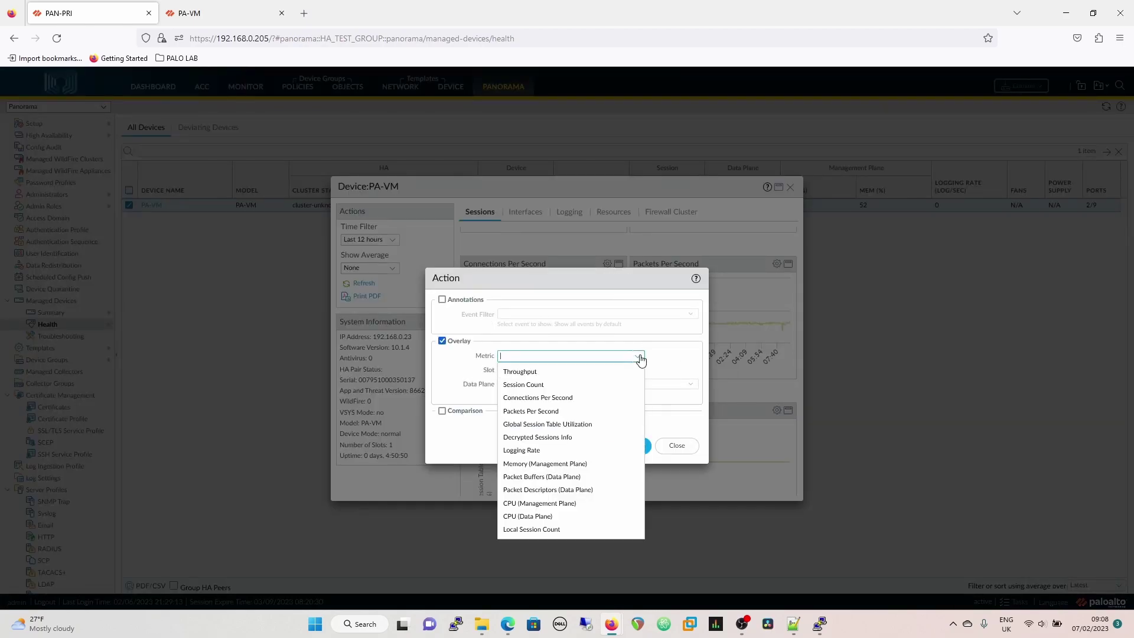
click(564, 413)
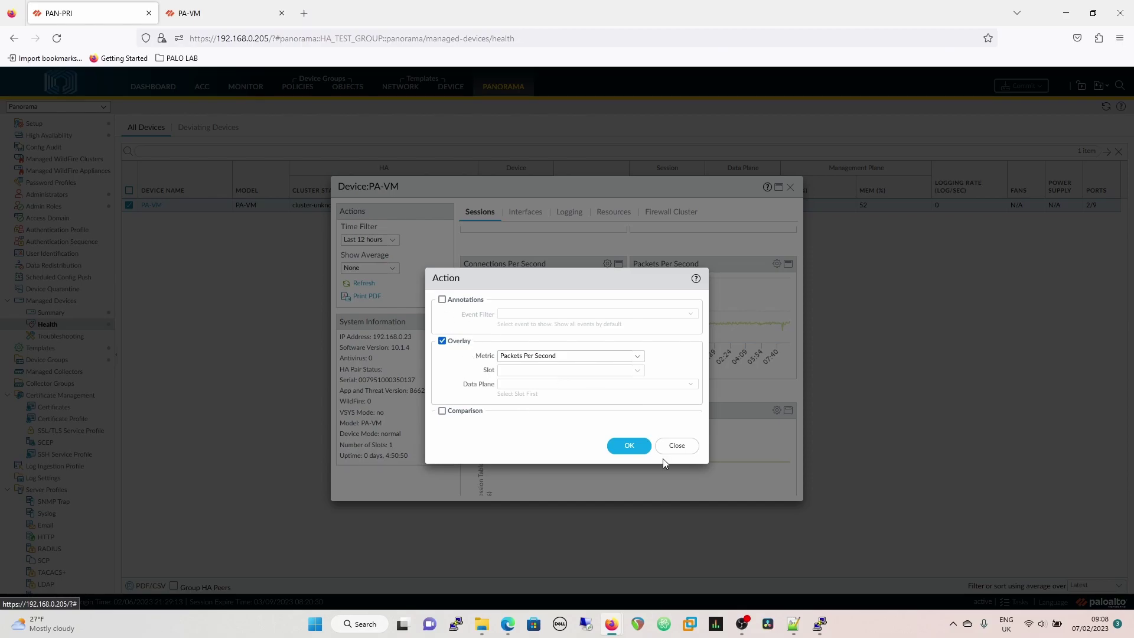
click(627, 446)
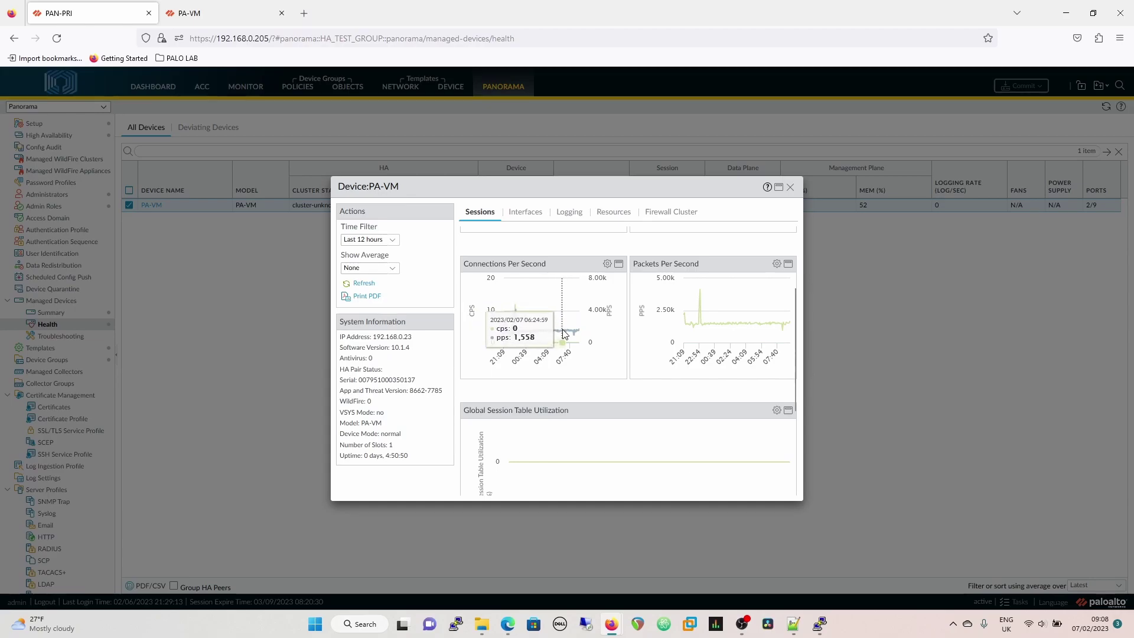
Step: Enlarge the Connections Per Second graph, check its overlay settings without changing them, and restore the graph's size
click(618, 263)
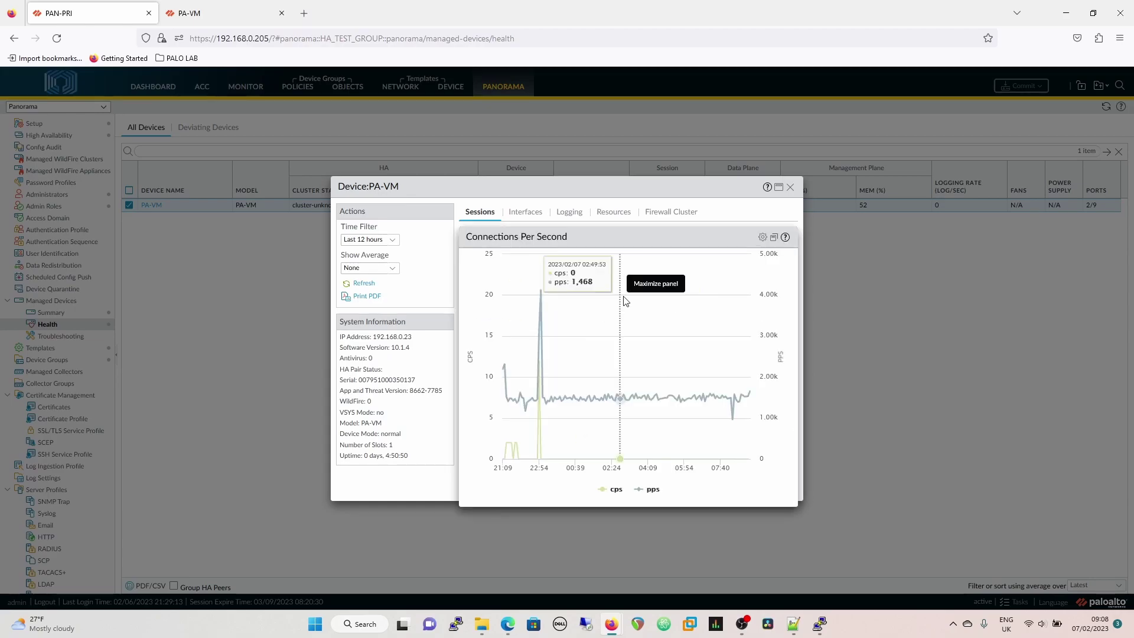
click(762, 238)
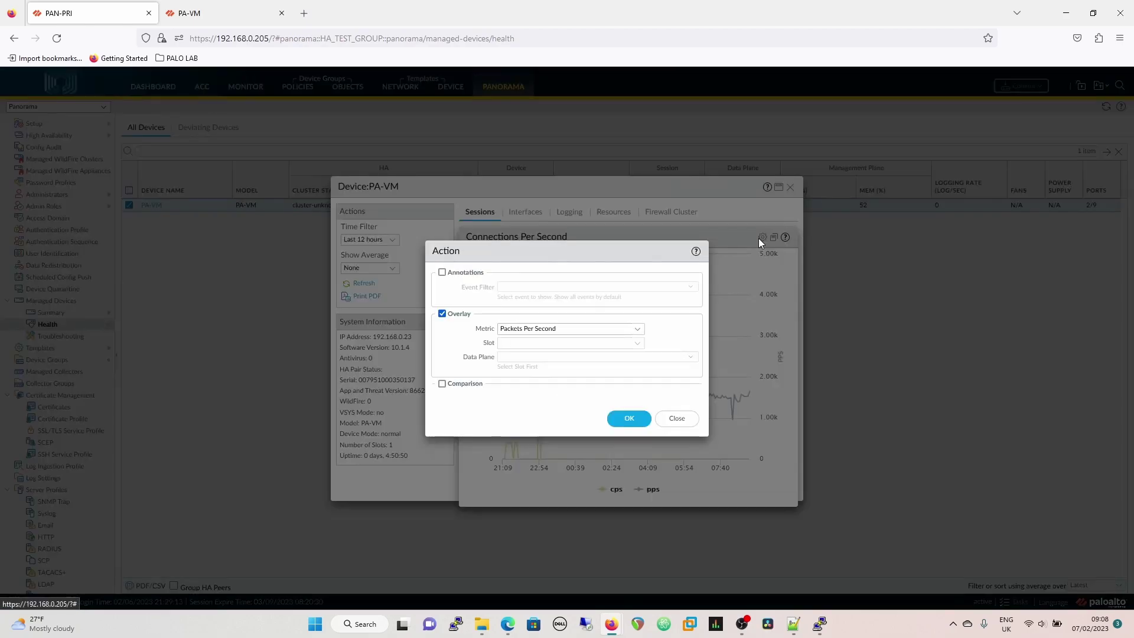
click(677, 418)
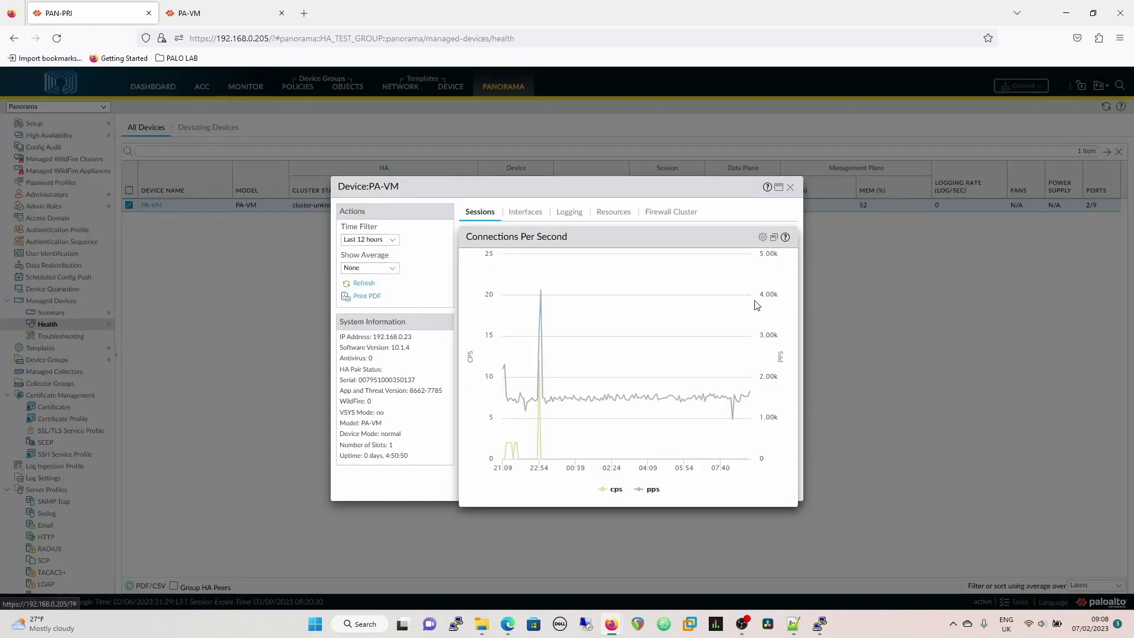
click(774, 237)
Step: Set the PA-VM health graphs' time filter to the last 30 days, refresh them and display the Show Average choices
click(389, 248)
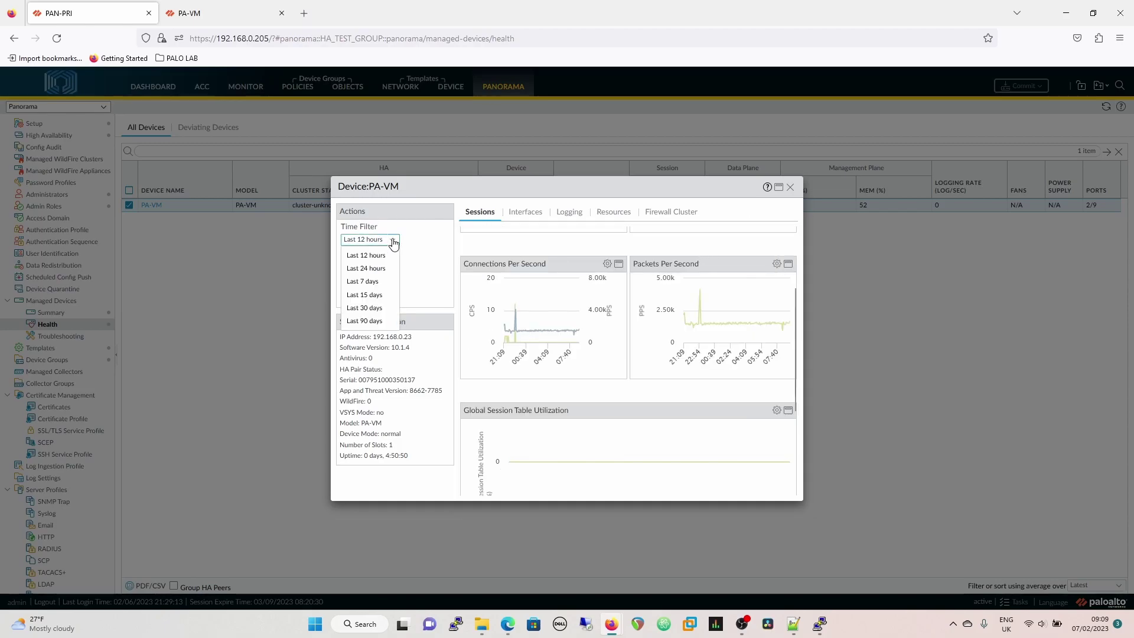
click(372, 322)
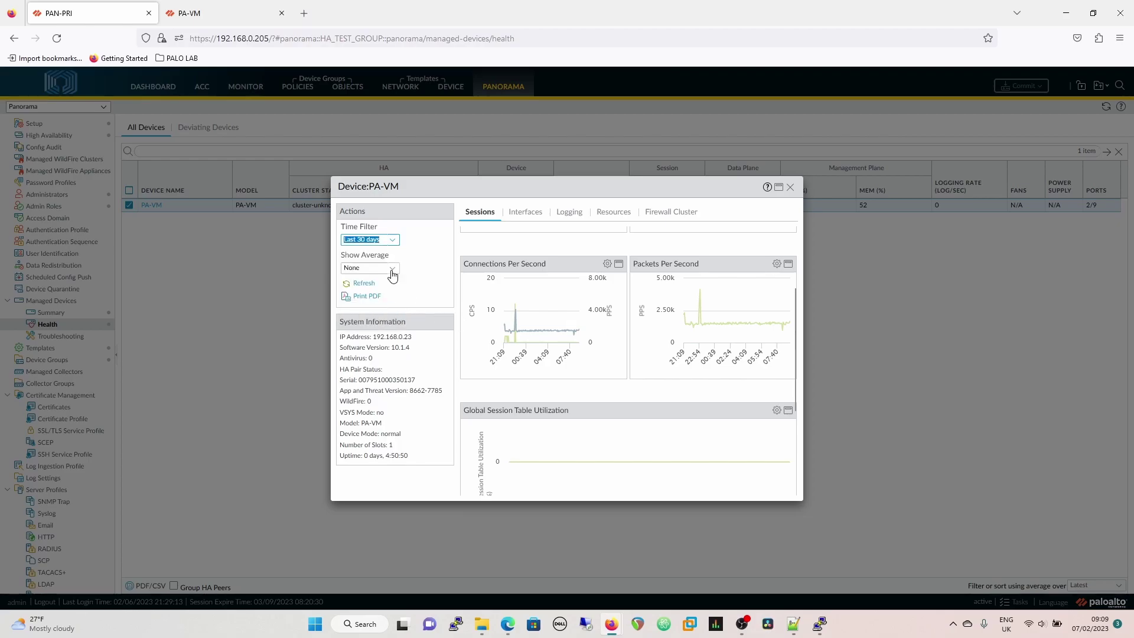
click(364, 283)
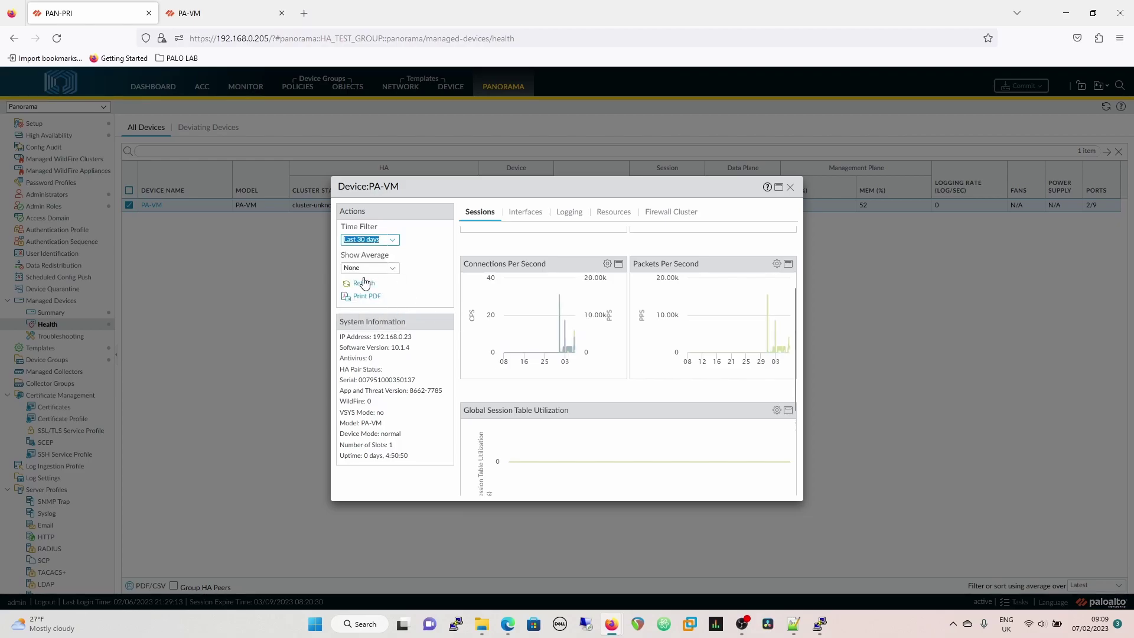
click(394, 270)
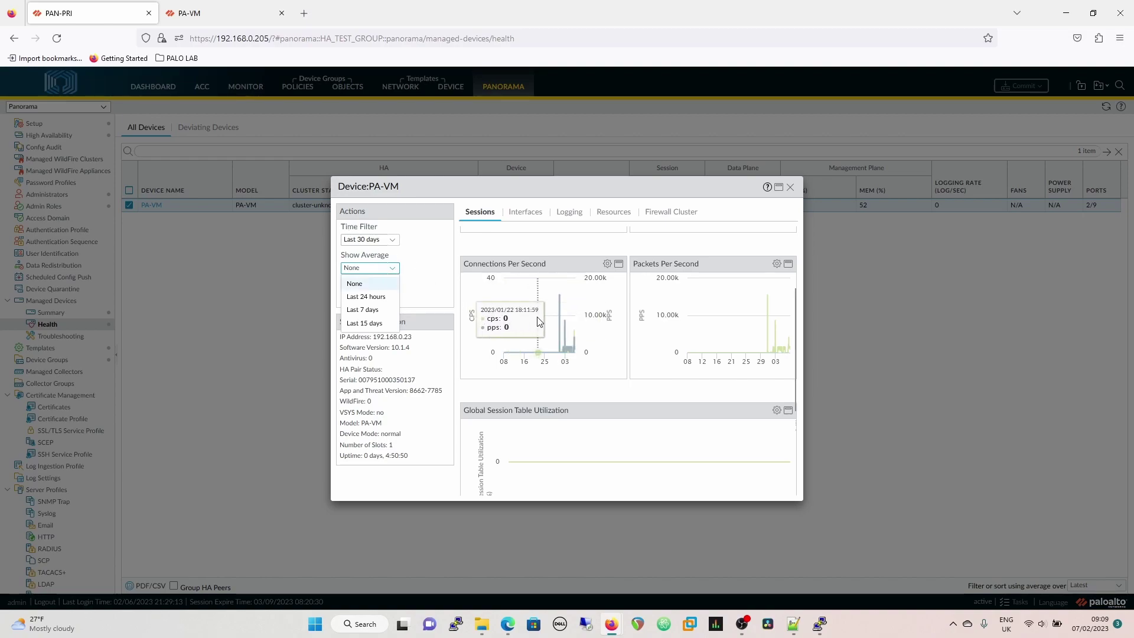
Step: Set the Show Average option of PA-VM's health graphs to Last 15 days and refresh them
click(401, 252)
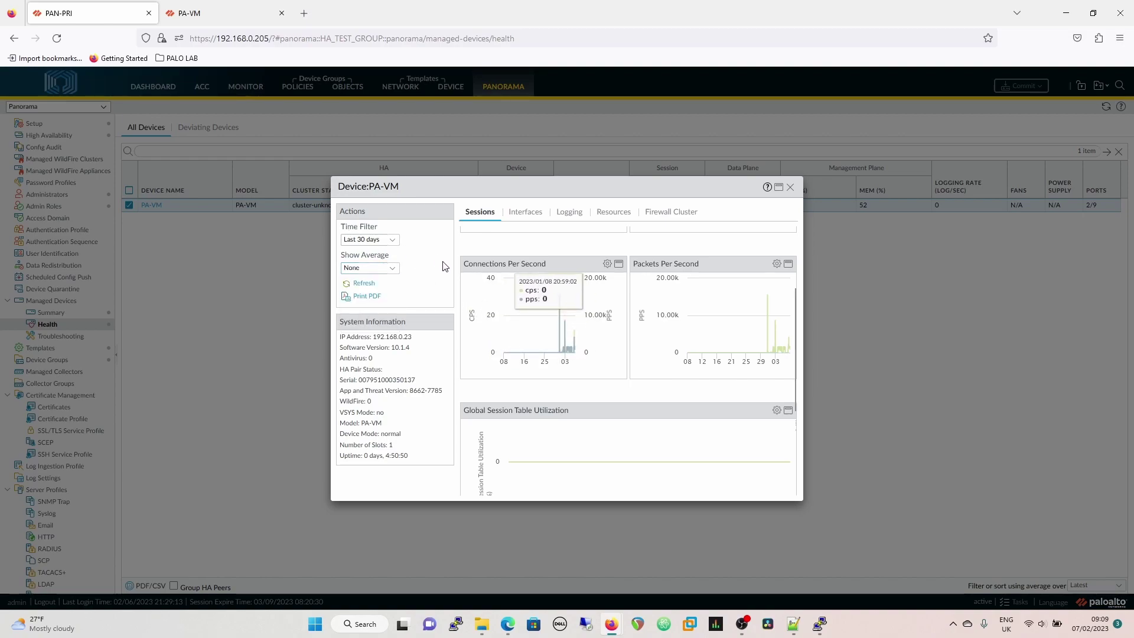
click(391, 271)
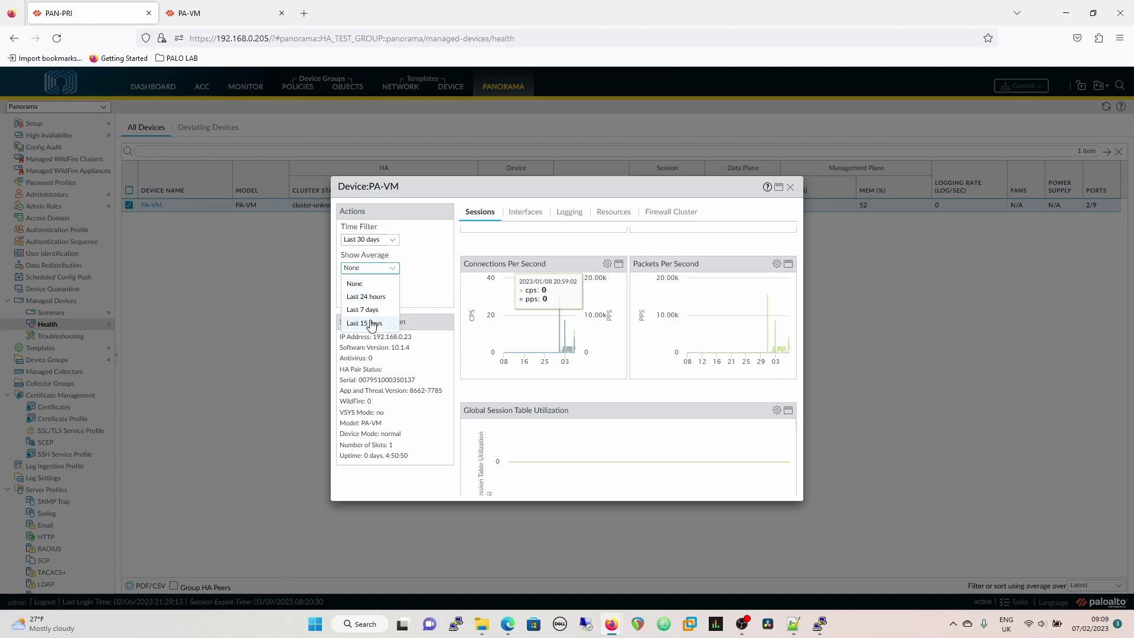
click(369, 325)
click(365, 284)
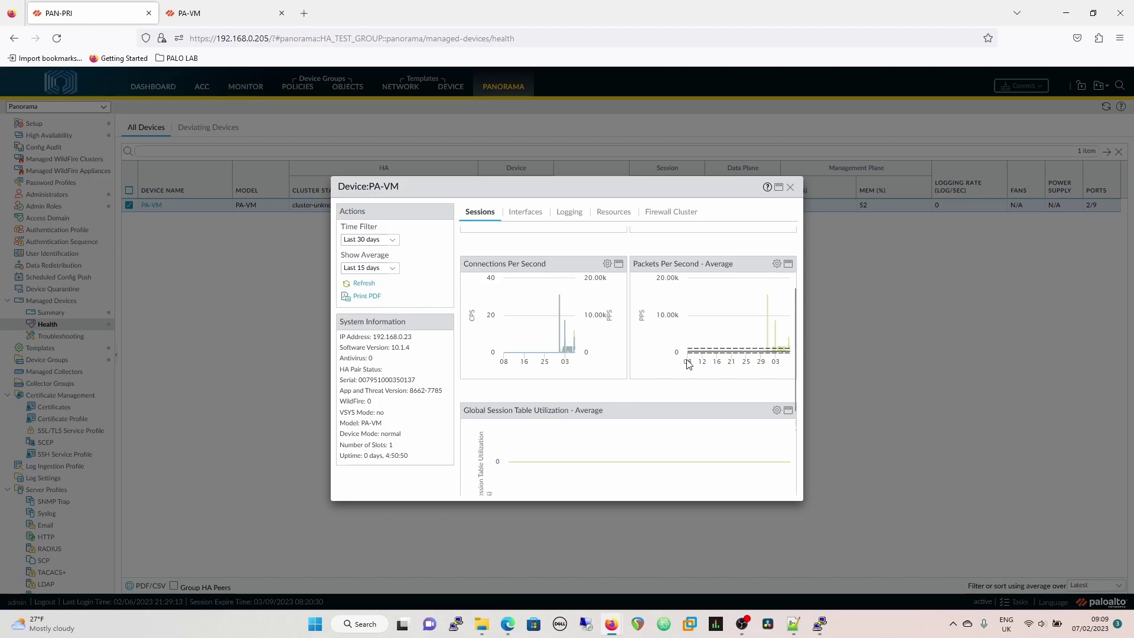
mouse_move(698, 354)
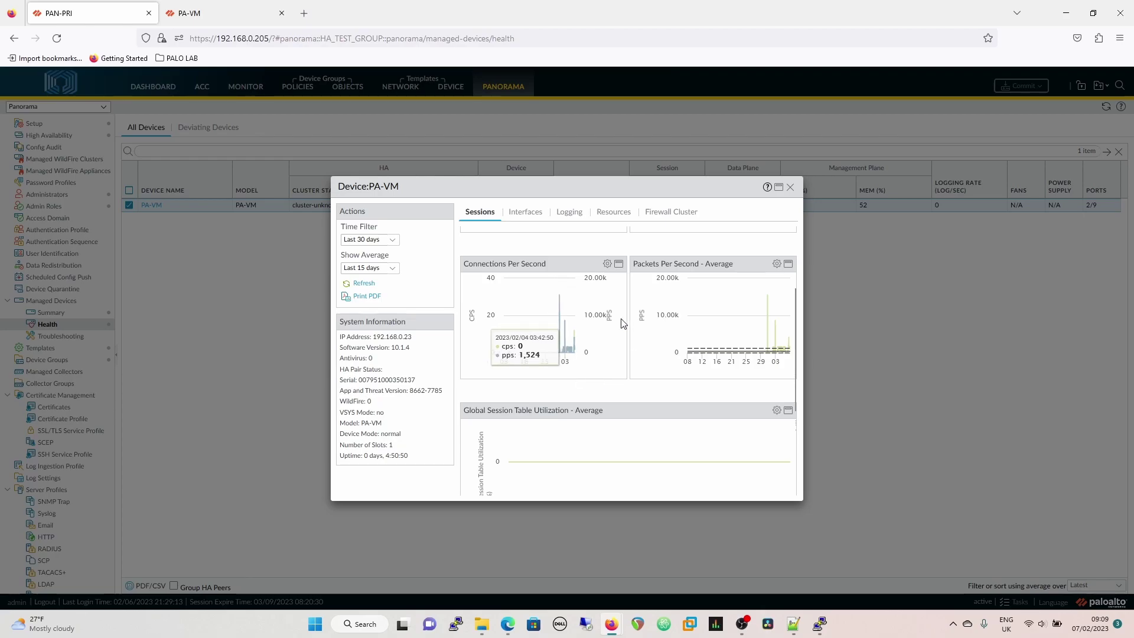
Step: Enlarge the Connections Per Second graph to examine its peaks, restore its size and close PA-VM's health details
click(618, 264)
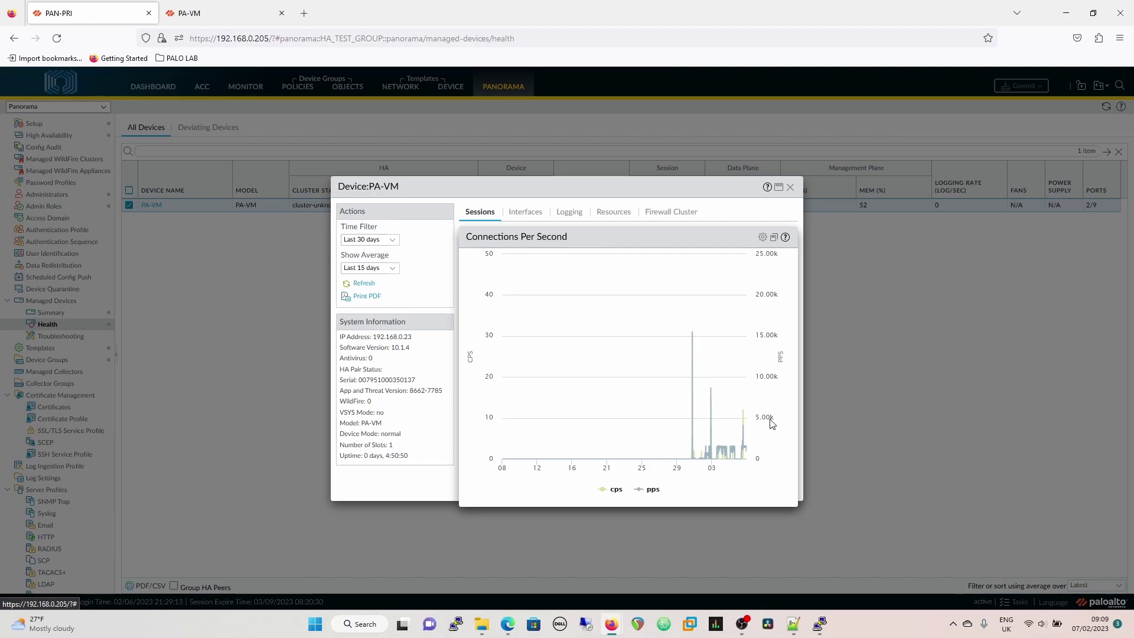
mouse_move(590, 367)
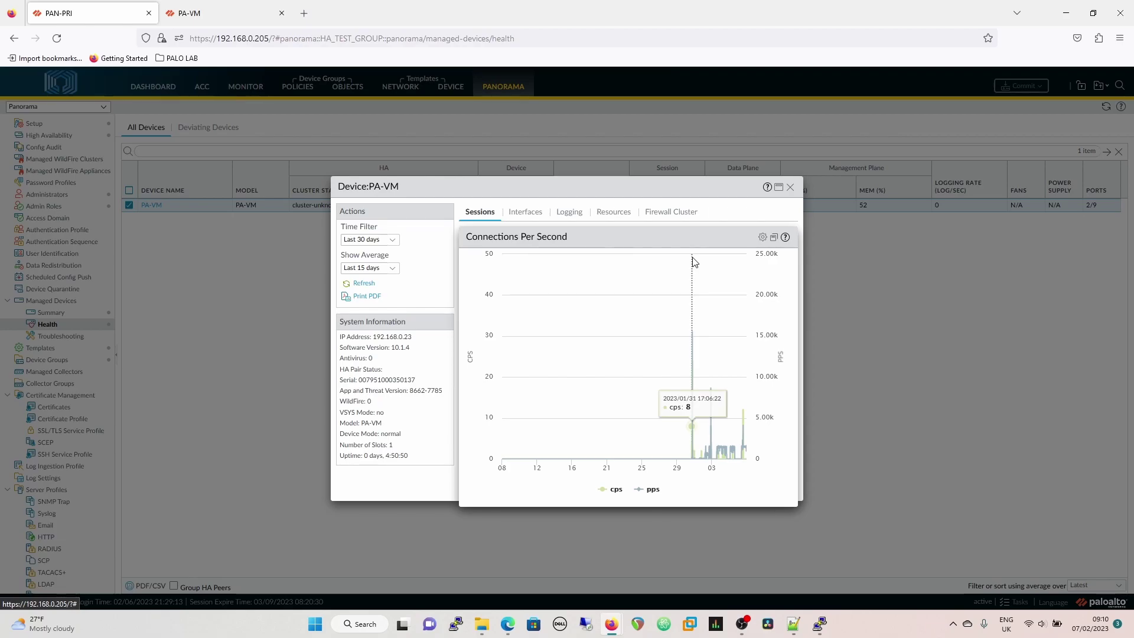
click(774, 239)
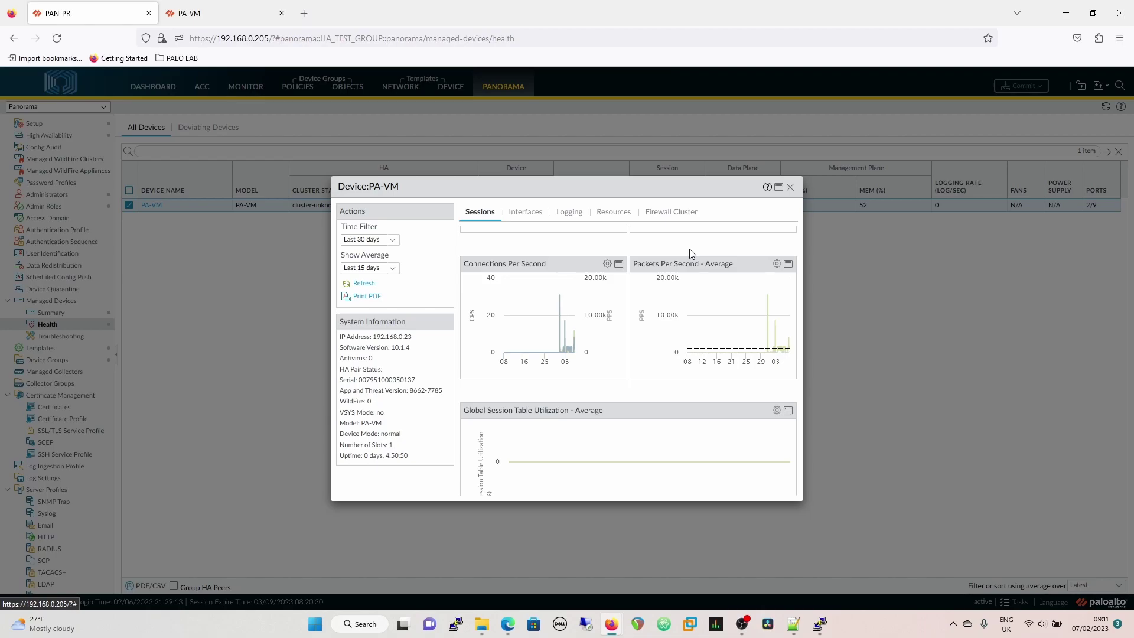
click(790, 187)
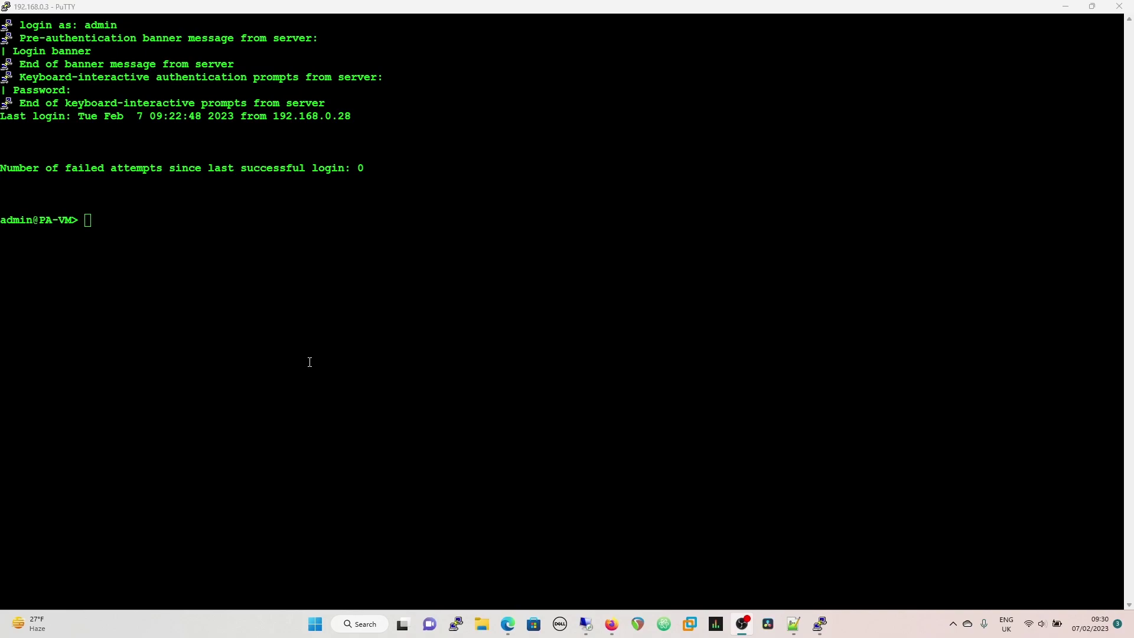
Step: In the PuTTY session on PA-VM, run "show system statistics session", examine the live session statistics and quit the display
click(264, 271)
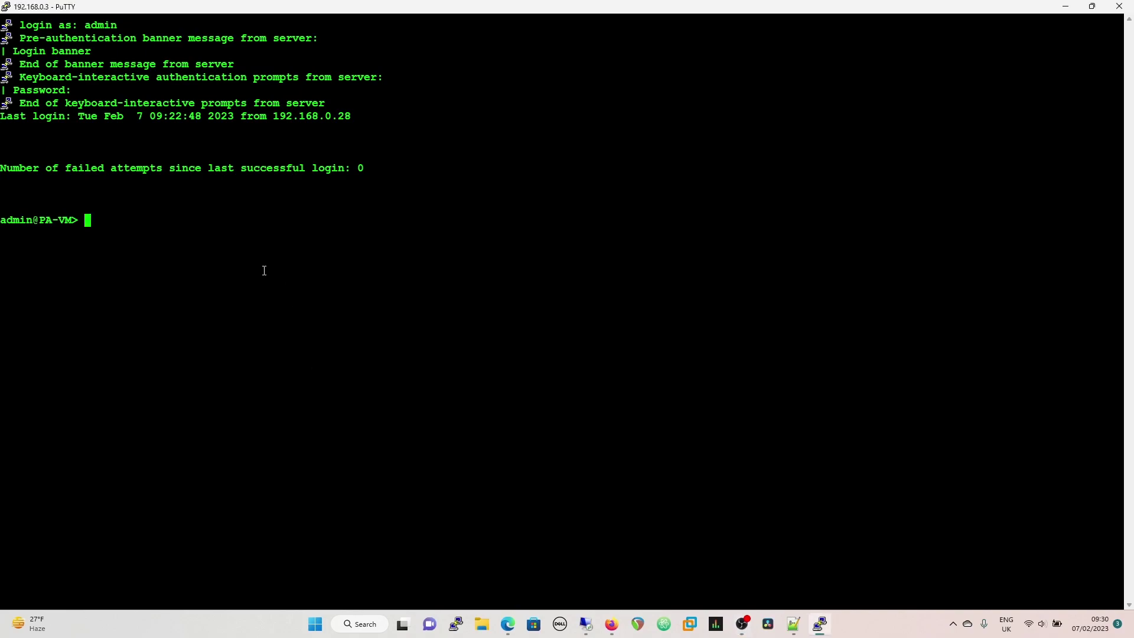
text(show system statistics )
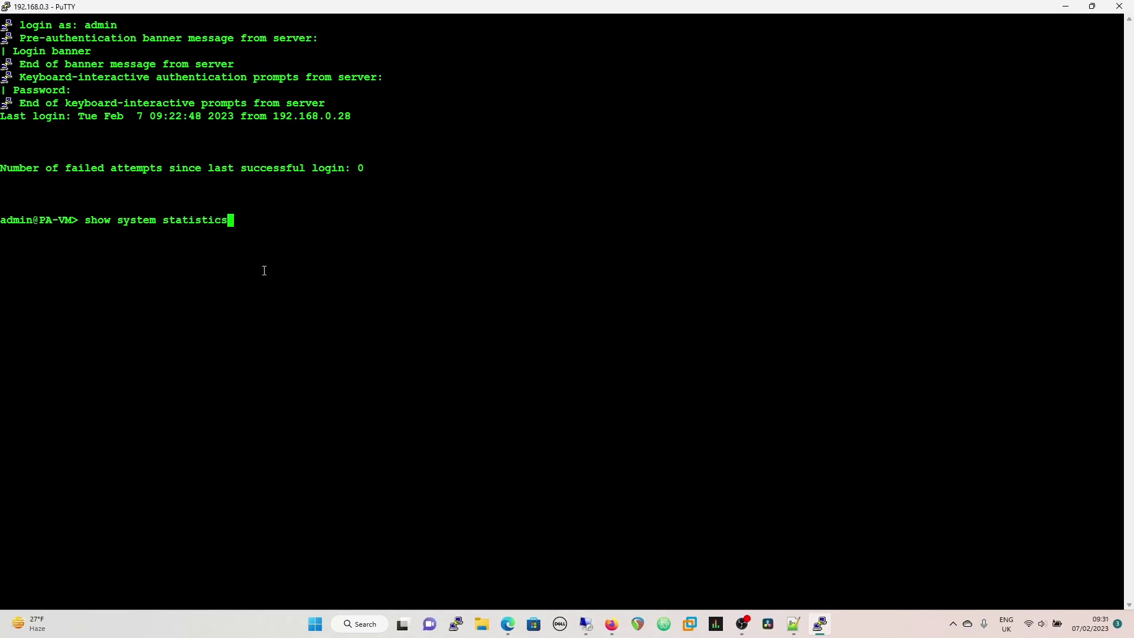
text(session)
key(Return)
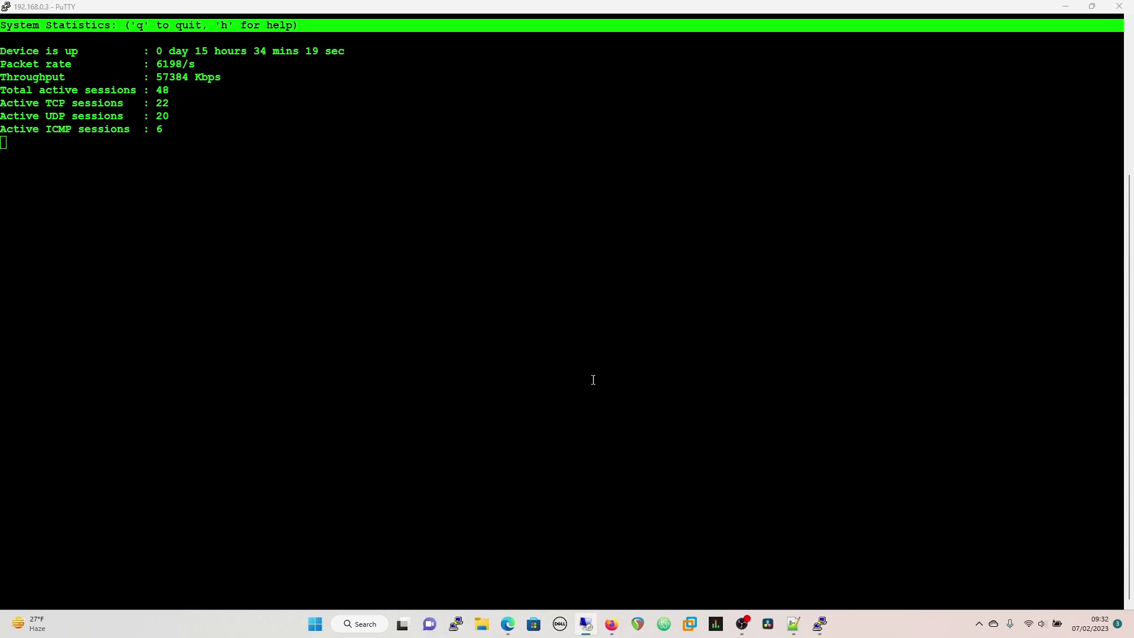
click(313, 329)
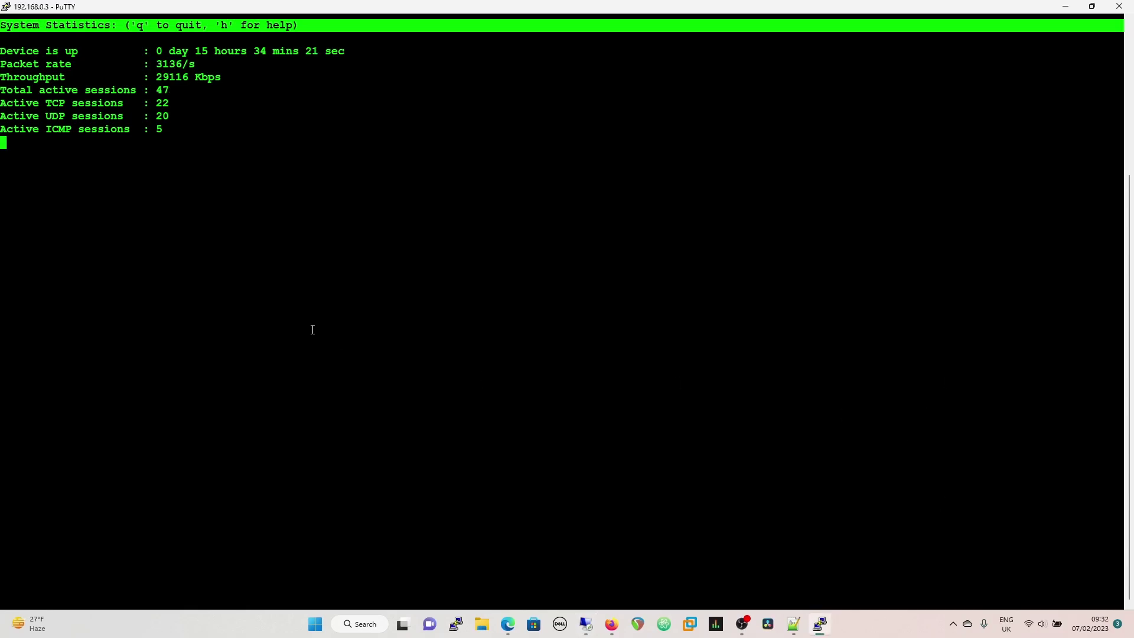
key(q)
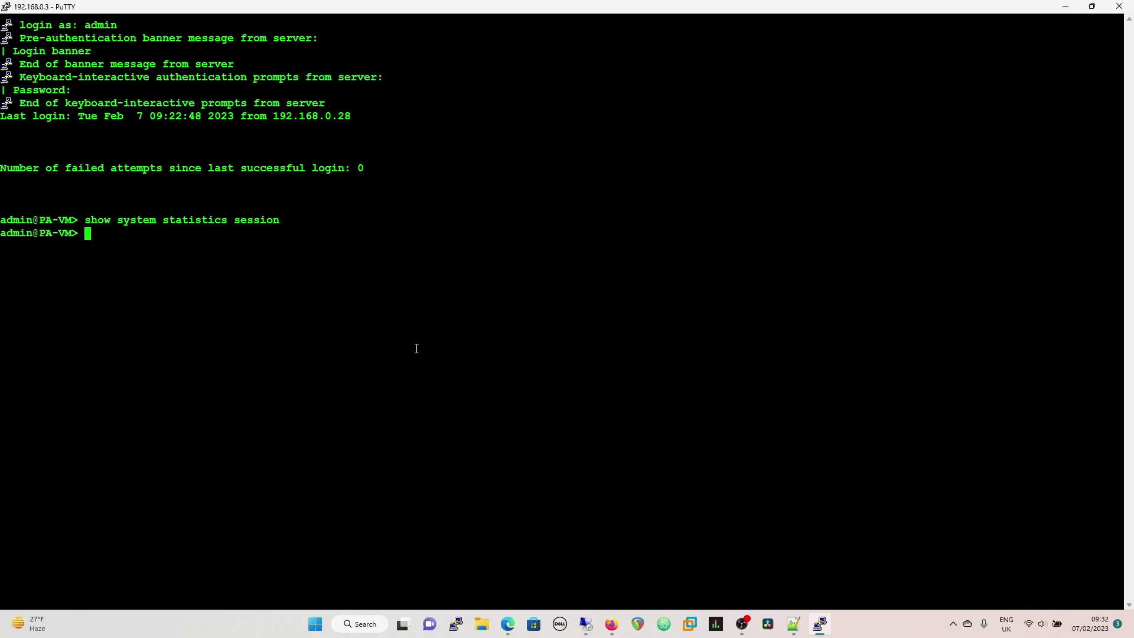
Step: Run "show system statistics application", examine the top application statistics and quit the display
text(show sys)
key(question)
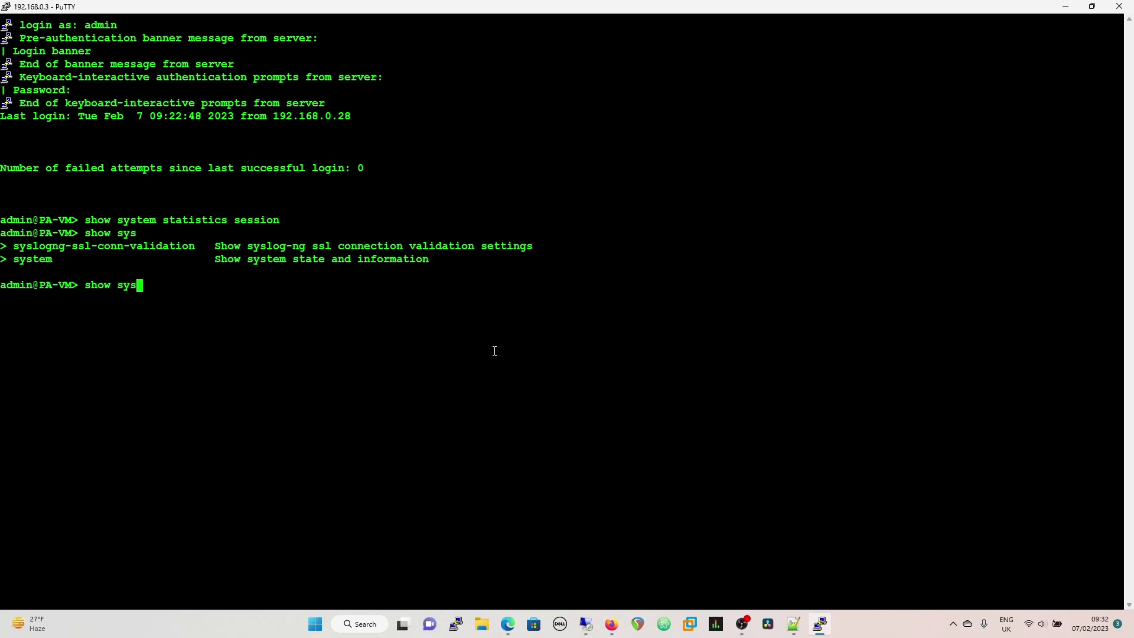
text(tem statis)
key(Tab)
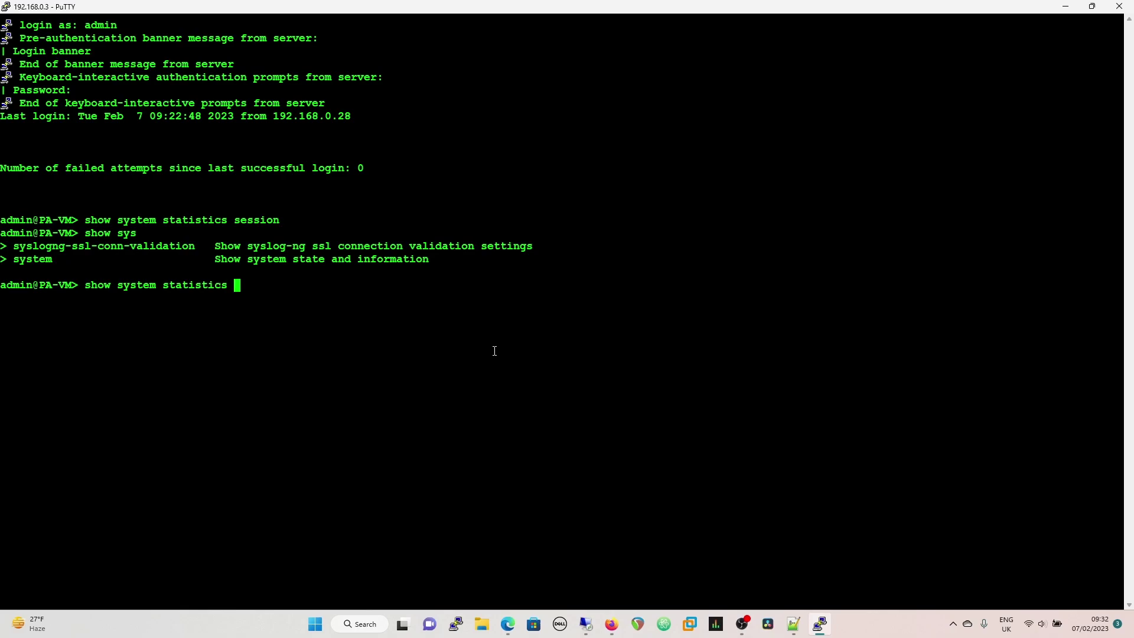
text(appli)
key(Tab)
text(a)
key(BackSpace)
key(Return)
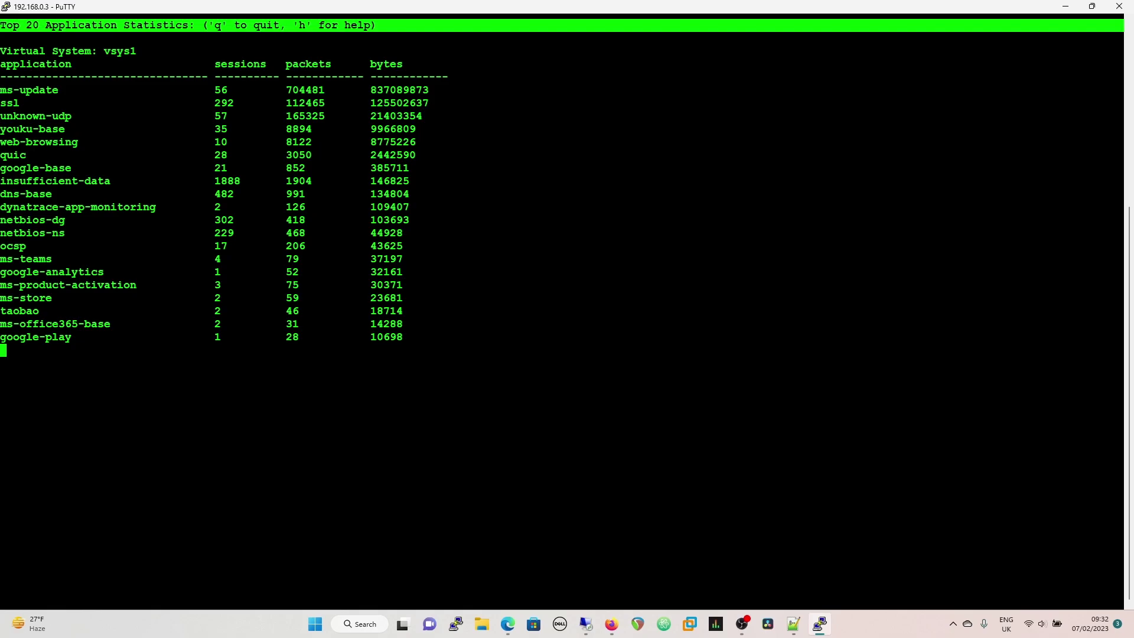
key(alt+Tab)
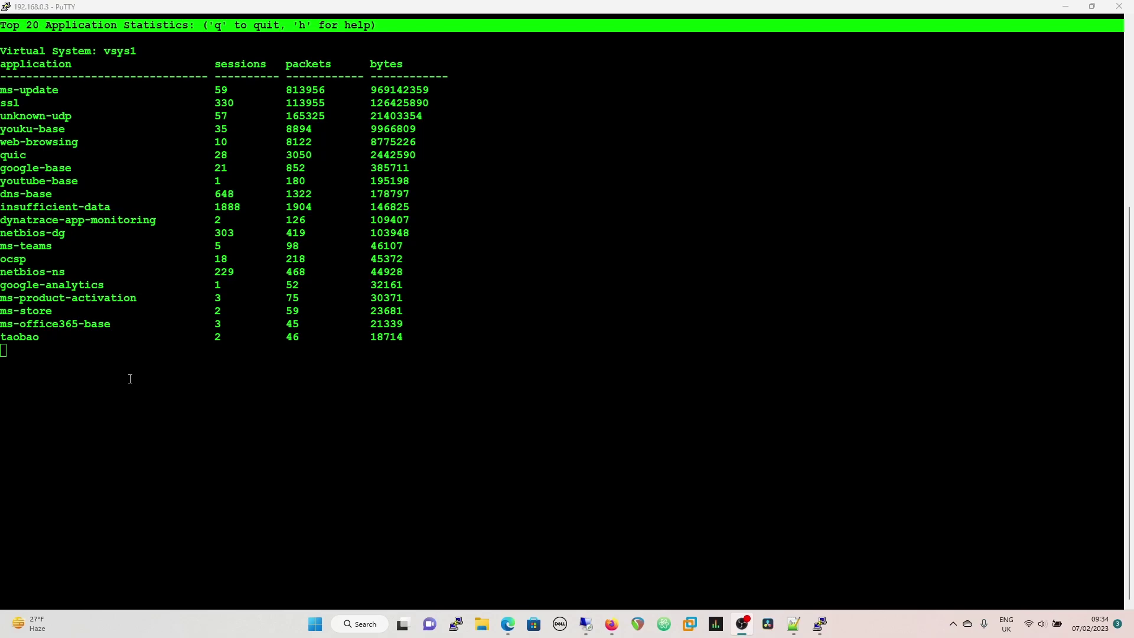
click(354, 410)
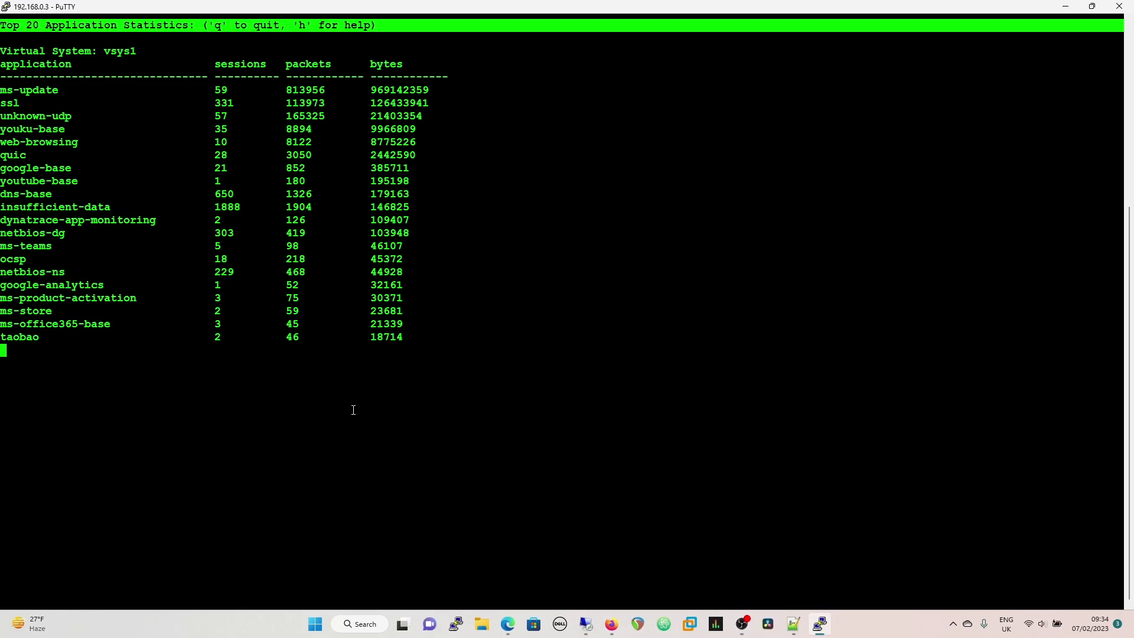
key(q)
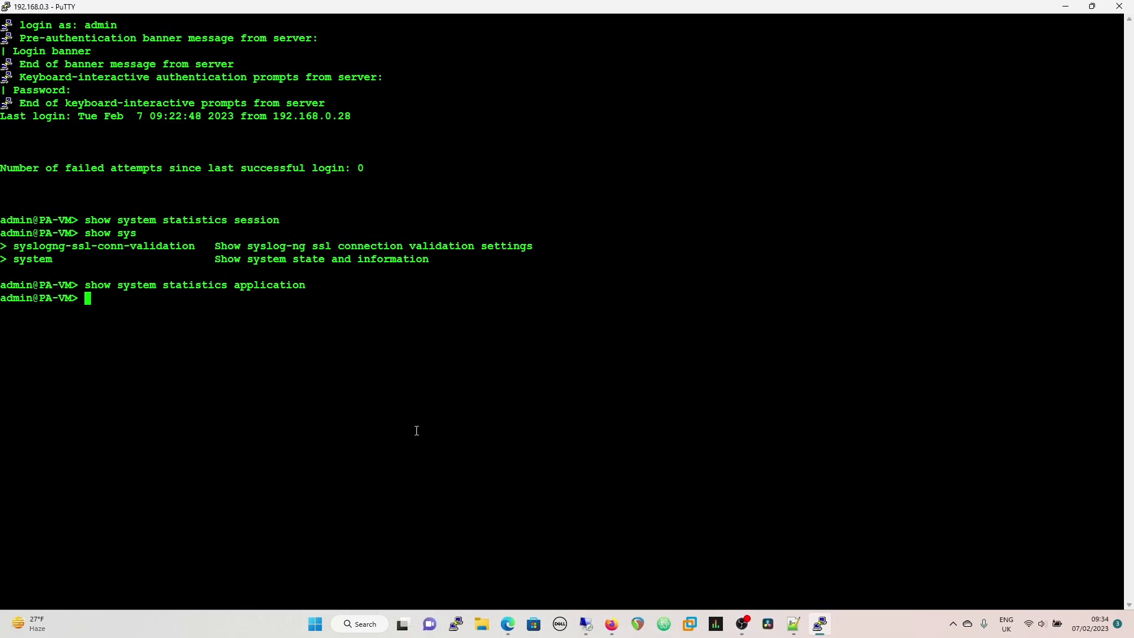
Step: Run "show session info" and read through its full output, including packet rate and new connection establish rate
text(show session info)
key(Return)
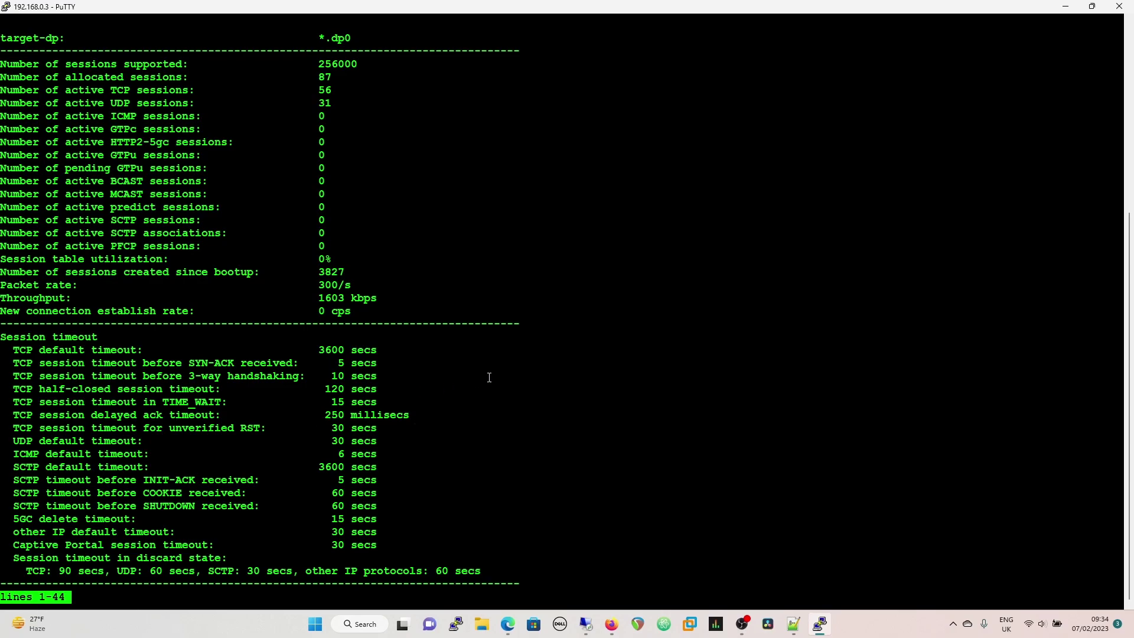
key(space)
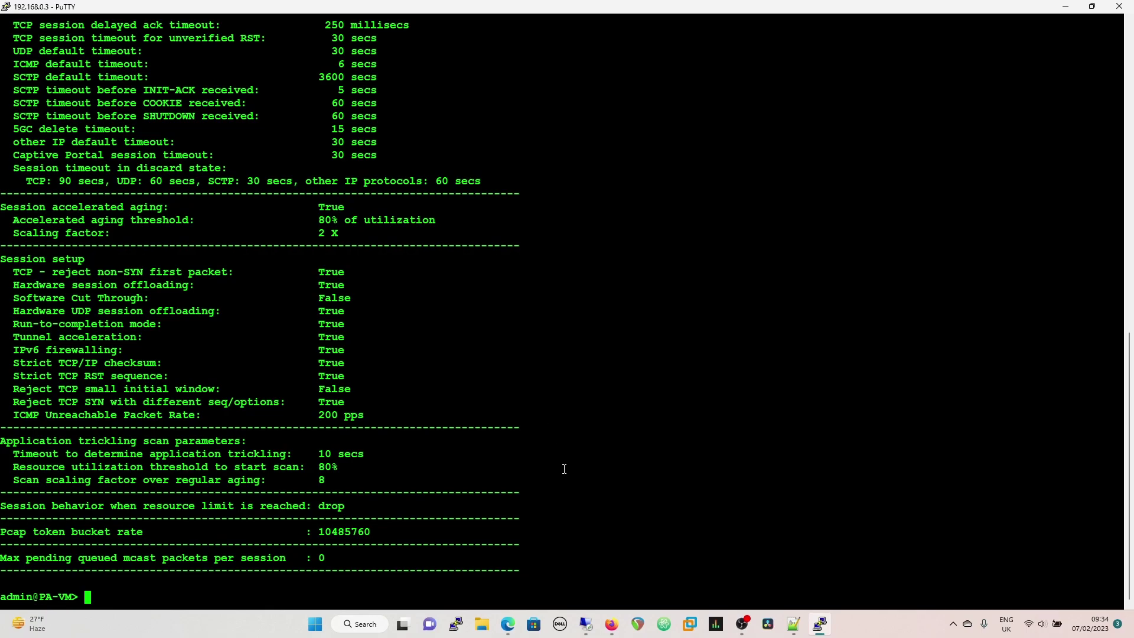
scroll(569, 465, up, 7)
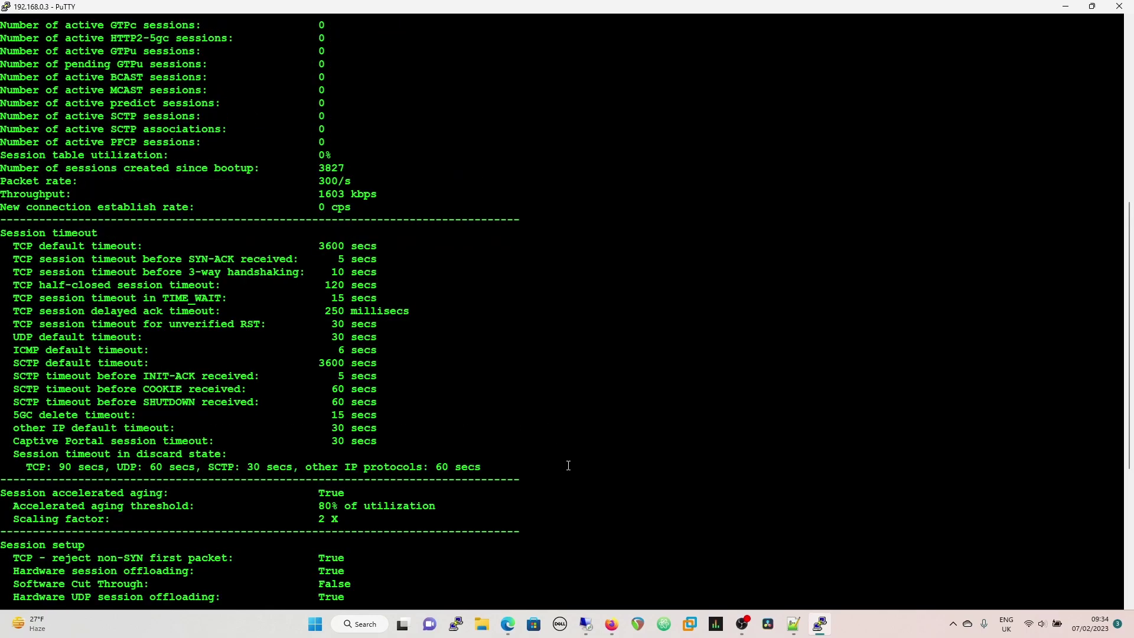
scroll(186, 258, up, 7)
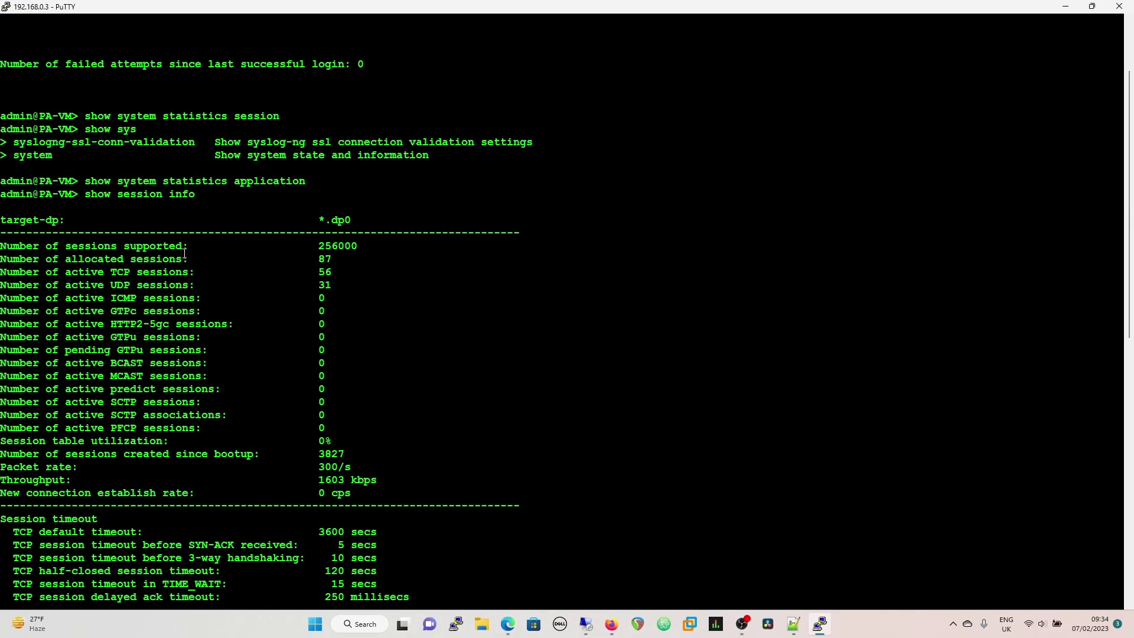
scroll(458, 327, down, 7)
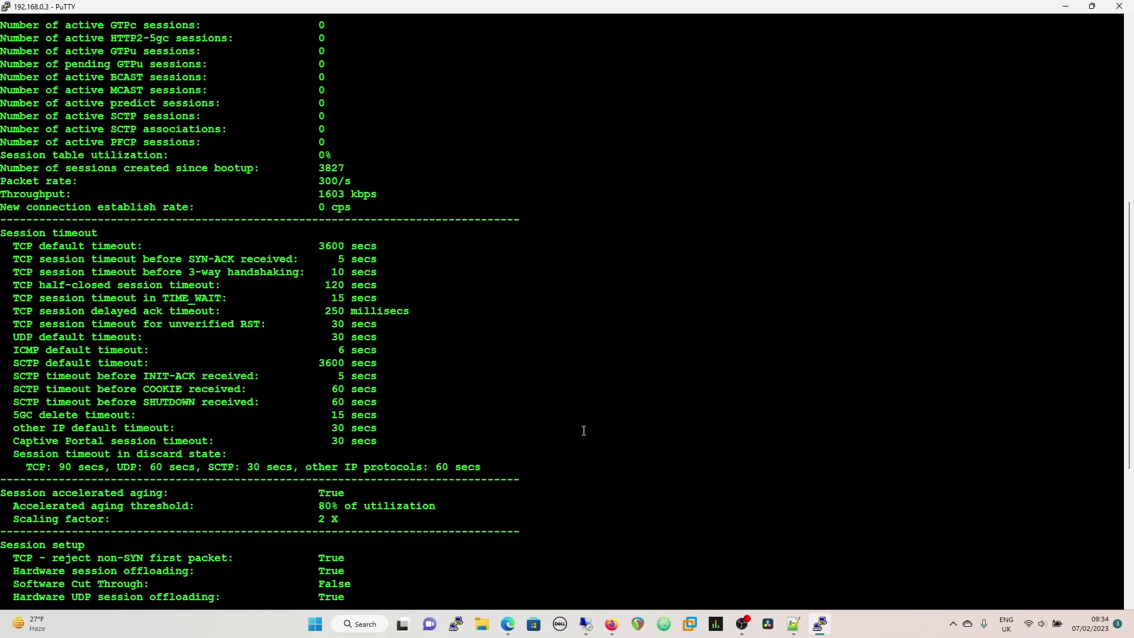
scroll(609, 489, down, 7)
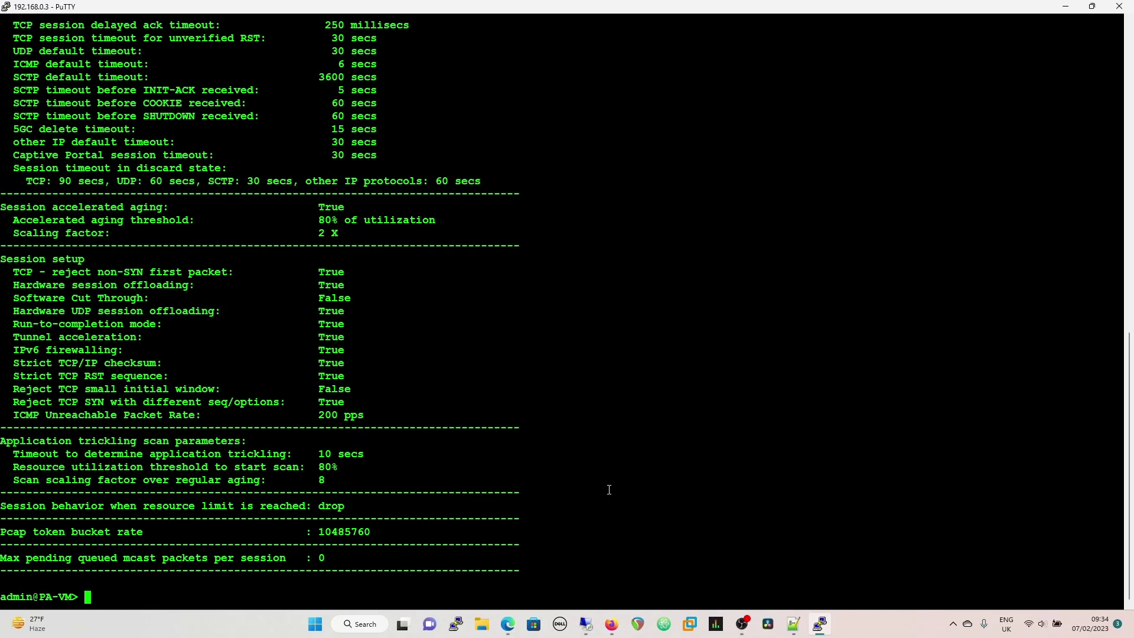
scroll(609, 489, up, 7)
scroll(608, 490, down, 7)
Step: Filter the session information with "show session info | match connection" and repeat the command to sample the new connection establish rate
text(show session info )
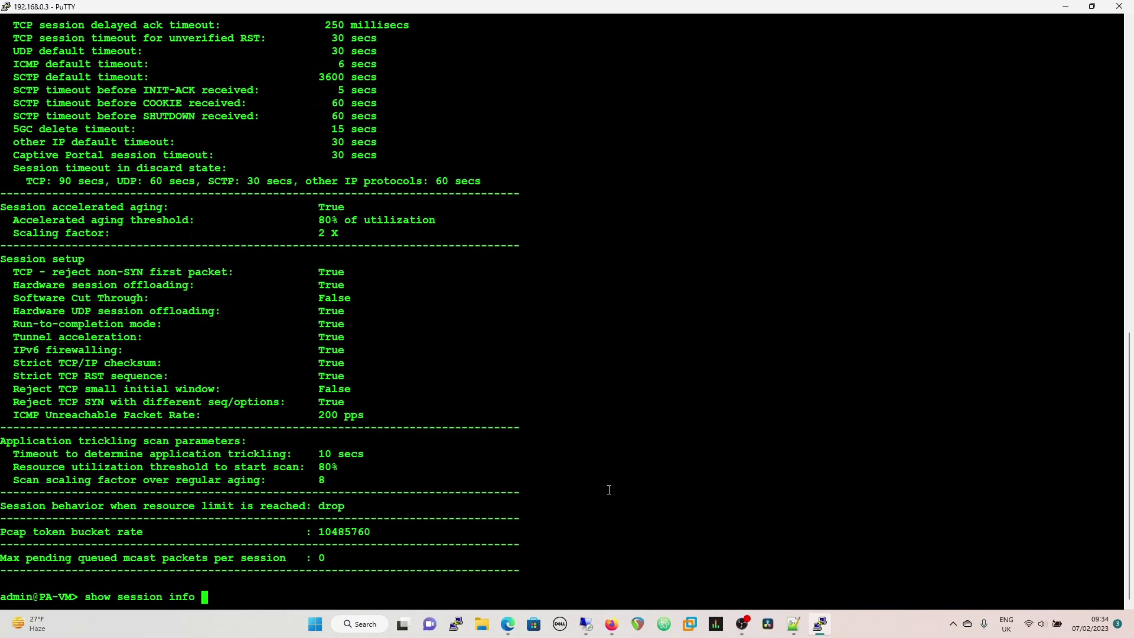
text(| match connection)
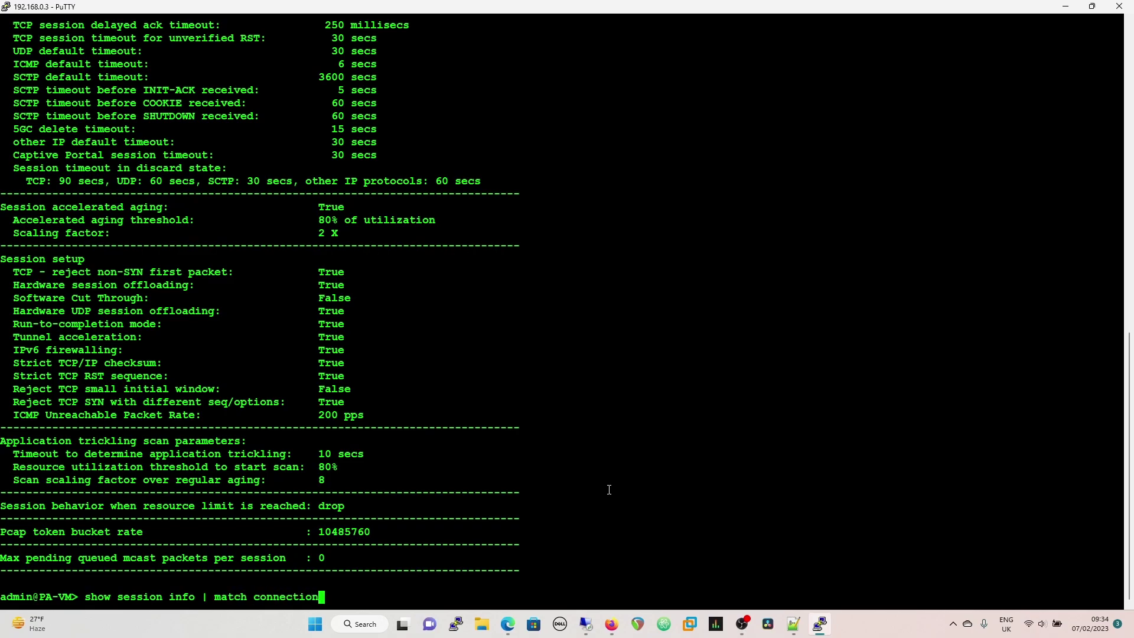
key(Return)
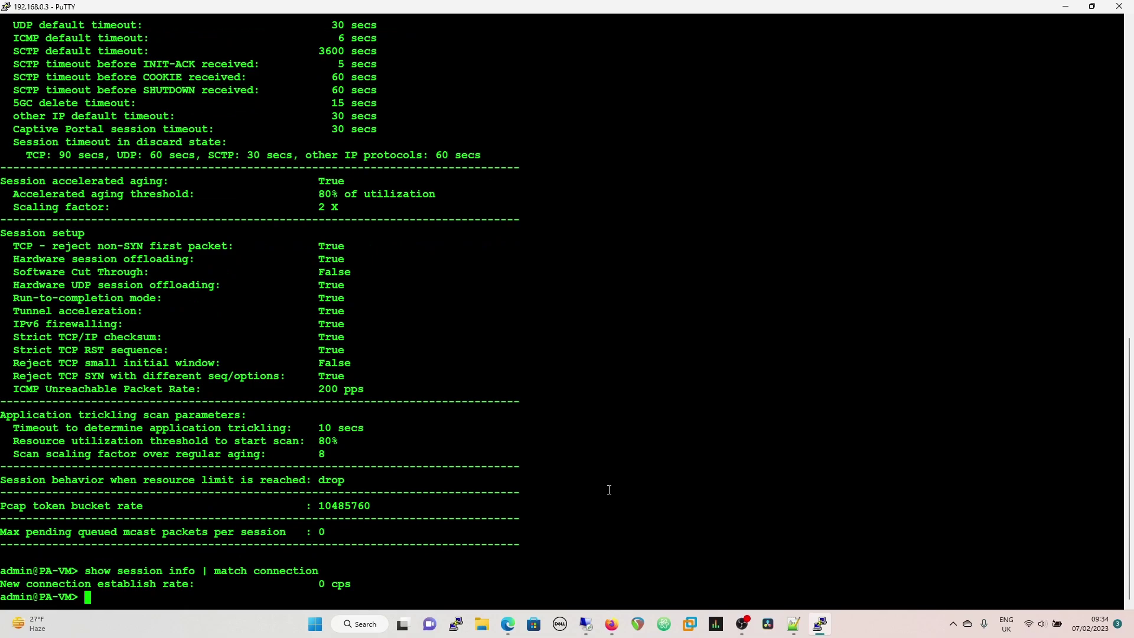
key(Up)
key(Return)
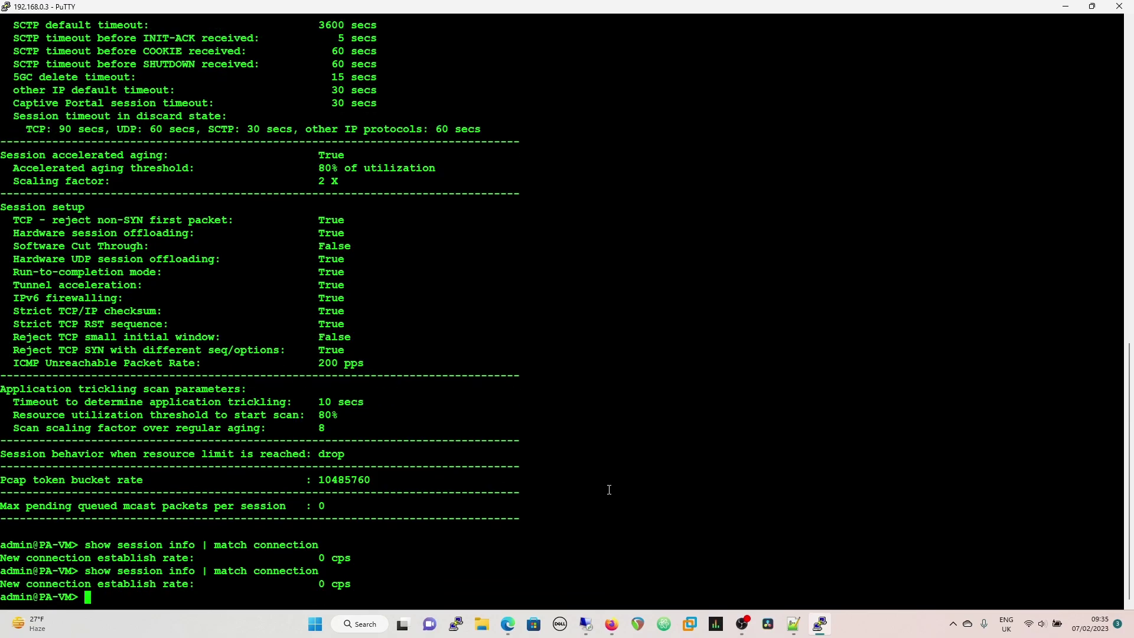
key(Up)
key(Return)
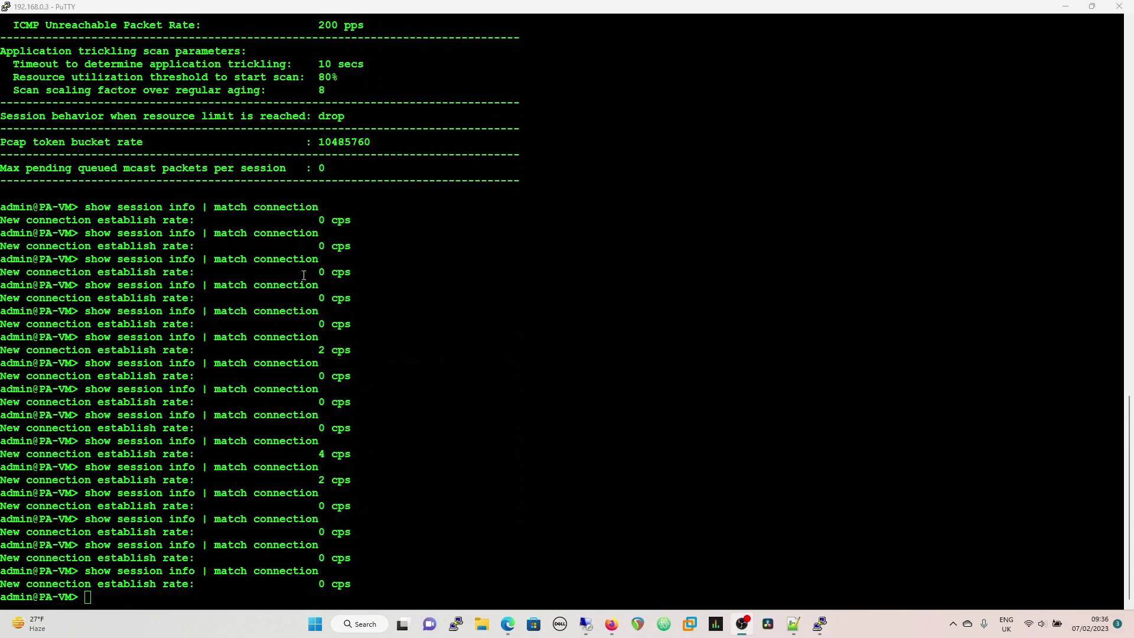
Step: Rerun the filtered connection-rate command four more times while switching between windows
click(451, 591)
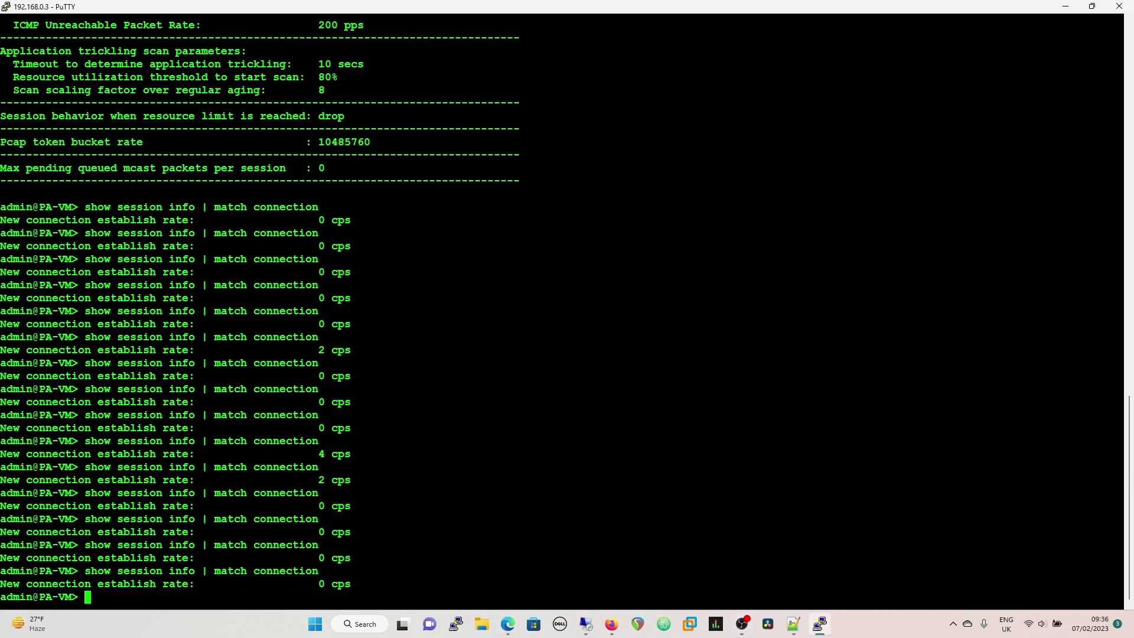
key(alt+Tab)
key(alt+Tab)
key(Up)
key(Return)
key(Up)
key(Return)
key(Up)
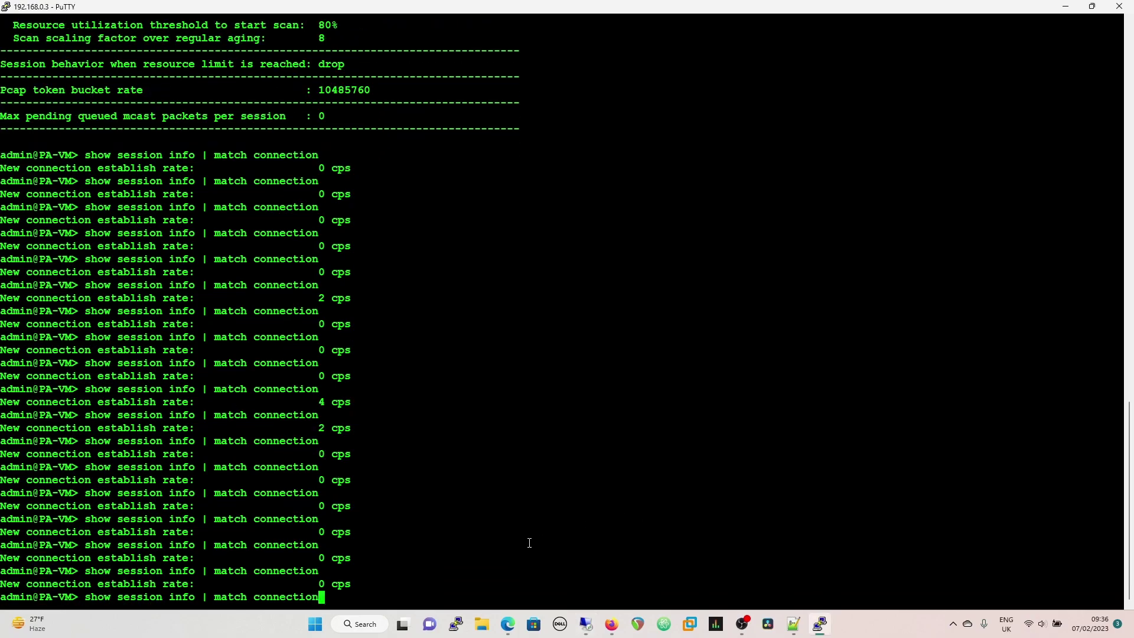
key(Return)
key(Up)
key(Return)
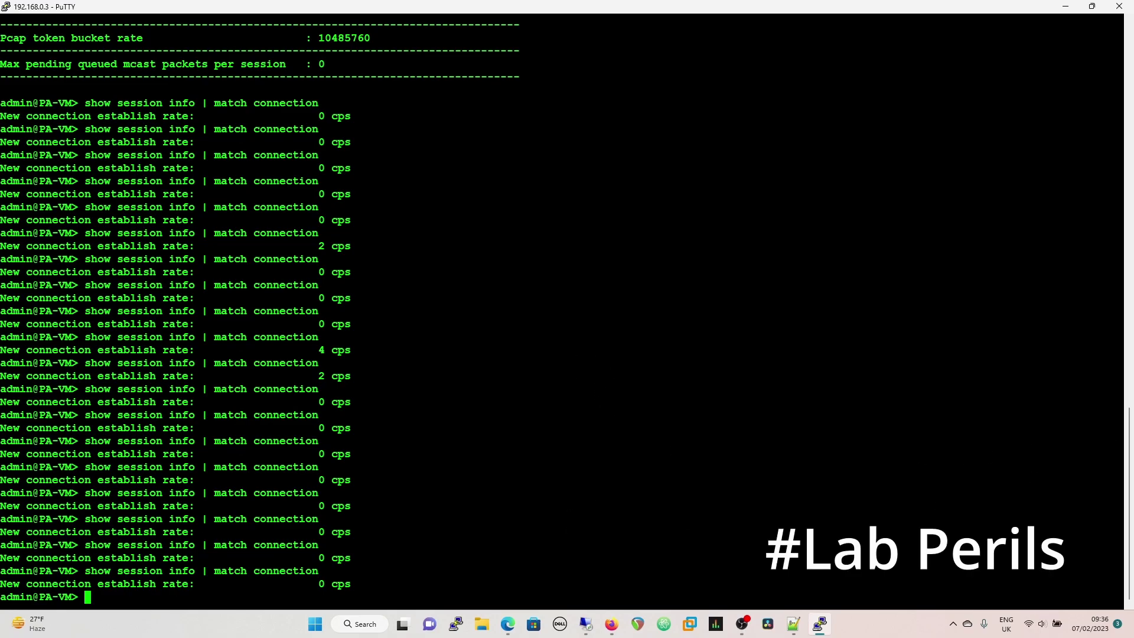
key(alt+Tab)
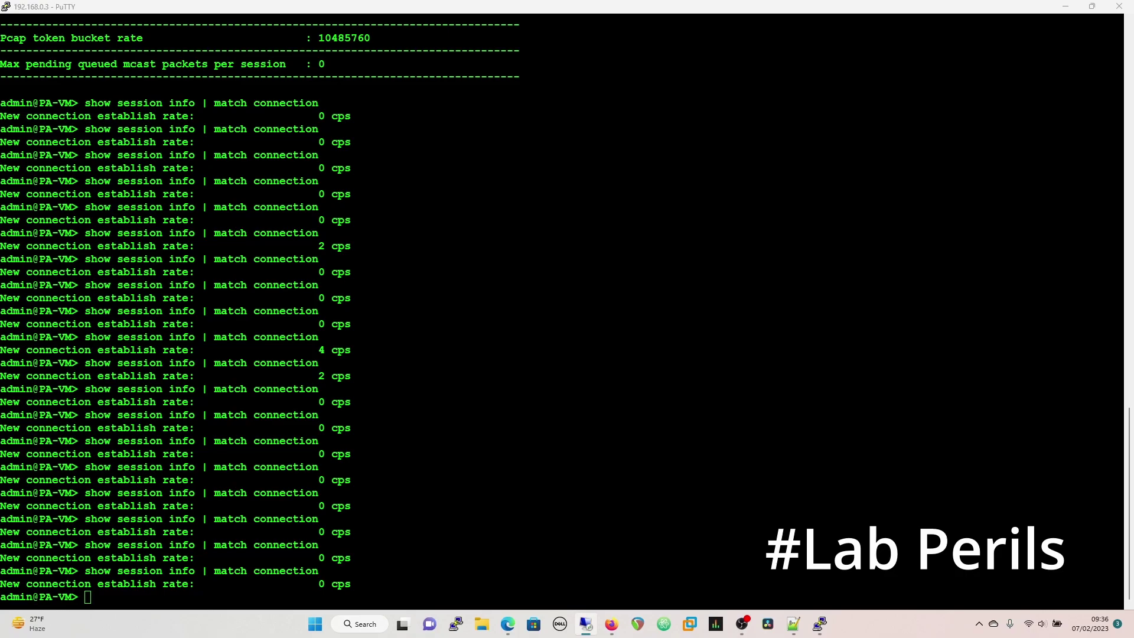